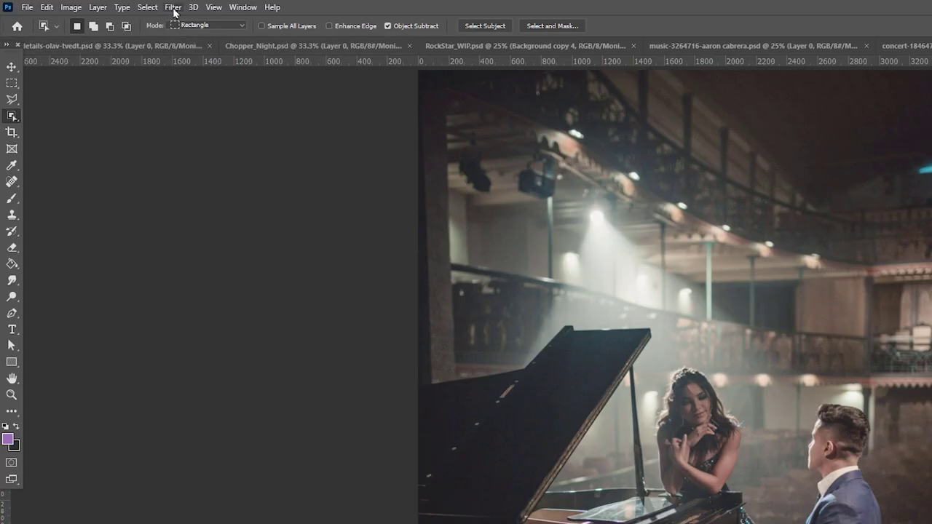
# - Convert the piano photo's layer for smart filters and launch the Boris FX Optics plug-in on it
pyautogui.click(173, 9)
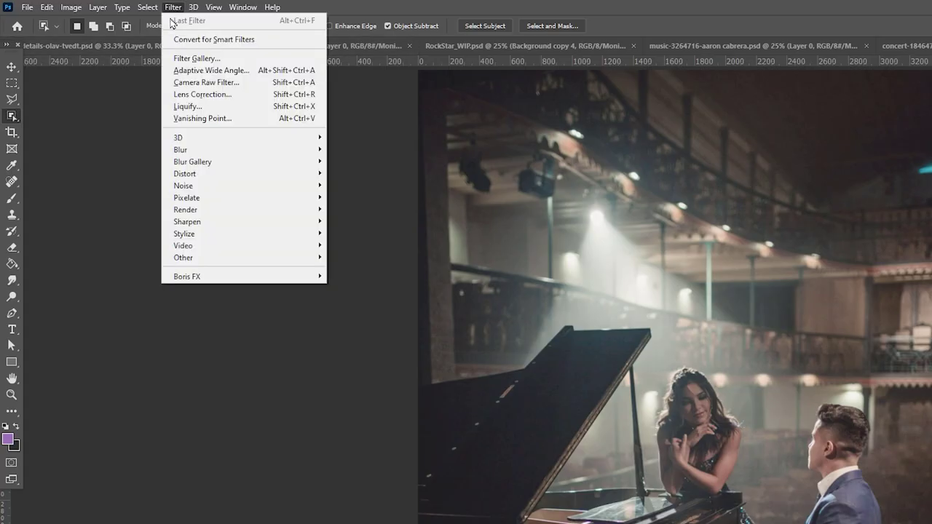
pyautogui.click(195, 41)
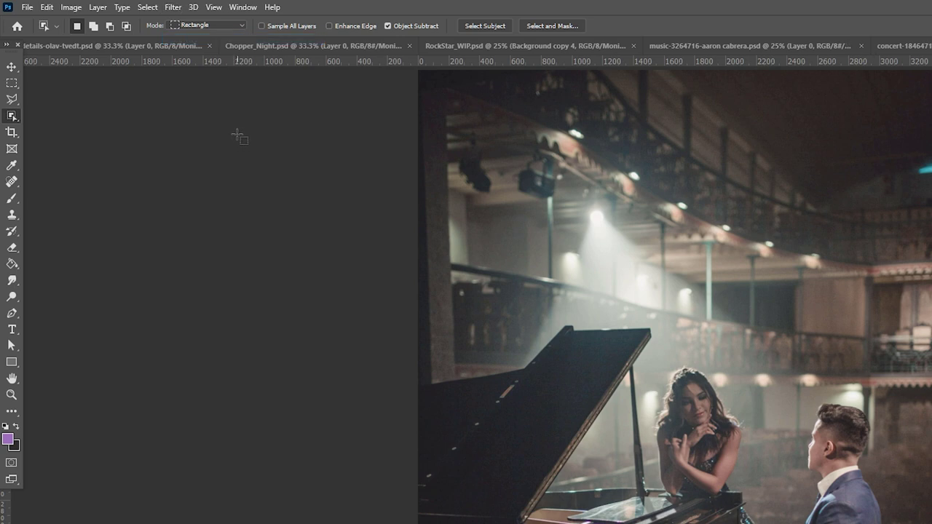
pyautogui.click(173, 8)
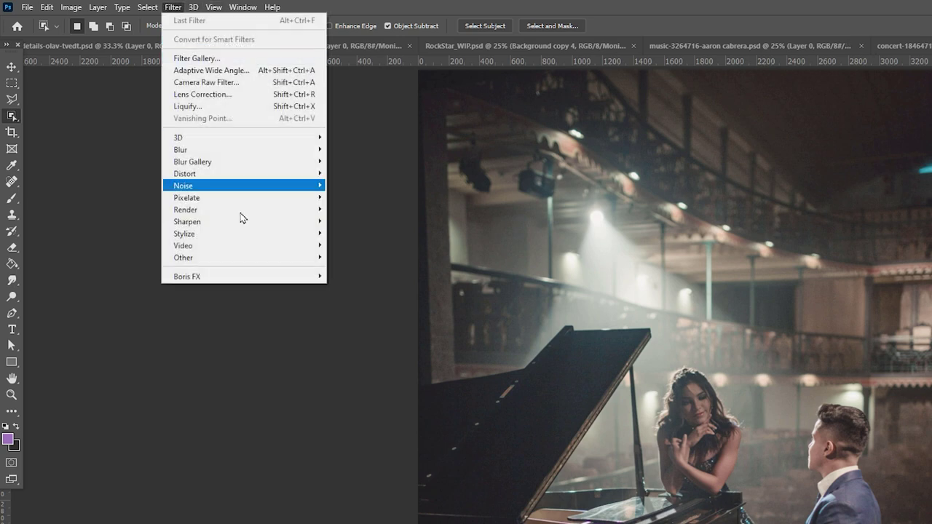
pyautogui.moveTo(253, 277)
pyautogui.click(363, 282)
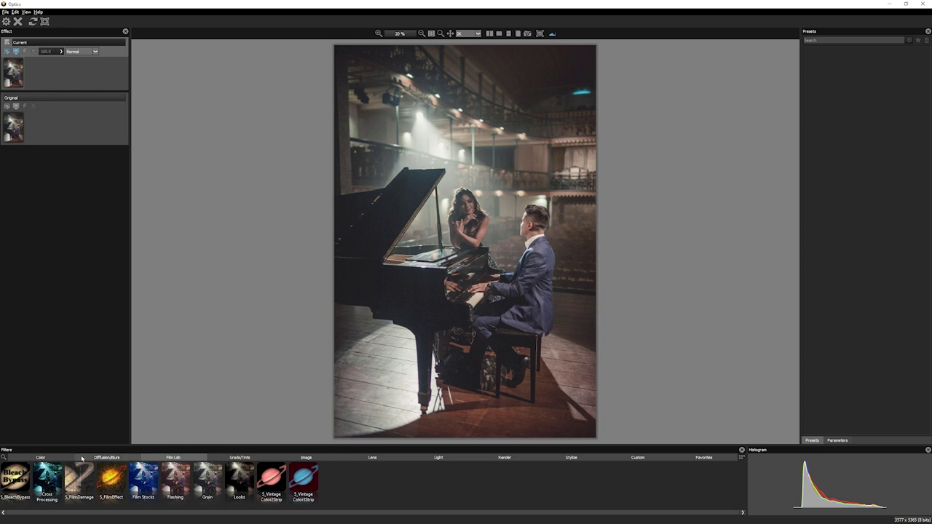
# - Look through the available filters by category, from Color and Diffusion/Blurs through to Light and Render
pyautogui.click(49, 458)
pyautogui.click(107, 461)
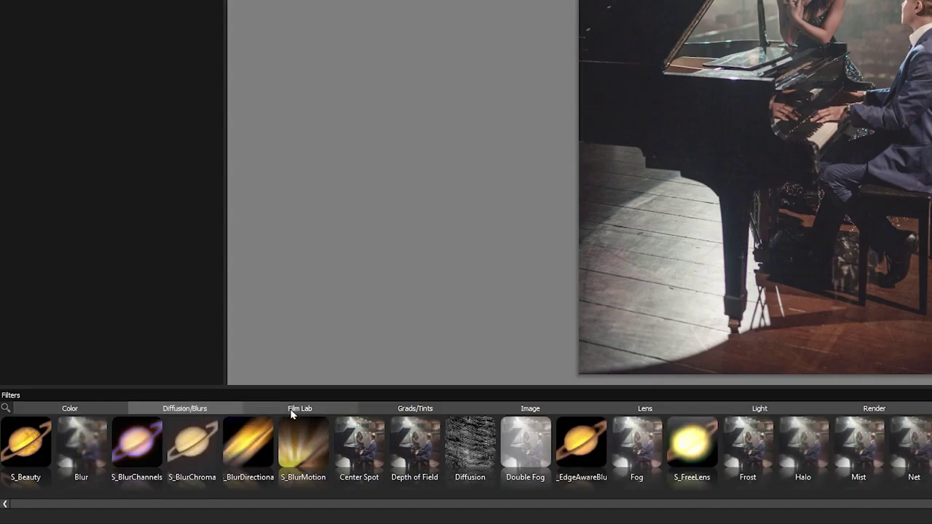
pyautogui.click(168, 460)
pyautogui.click(240, 461)
pyautogui.click(560, 413)
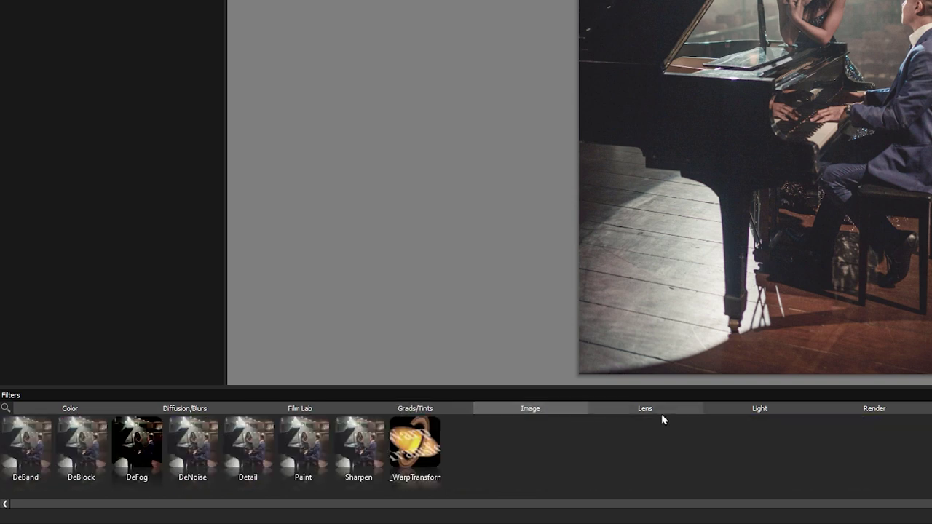
pyautogui.click(666, 413)
pyautogui.click(785, 412)
pyautogui.click(883, 414)
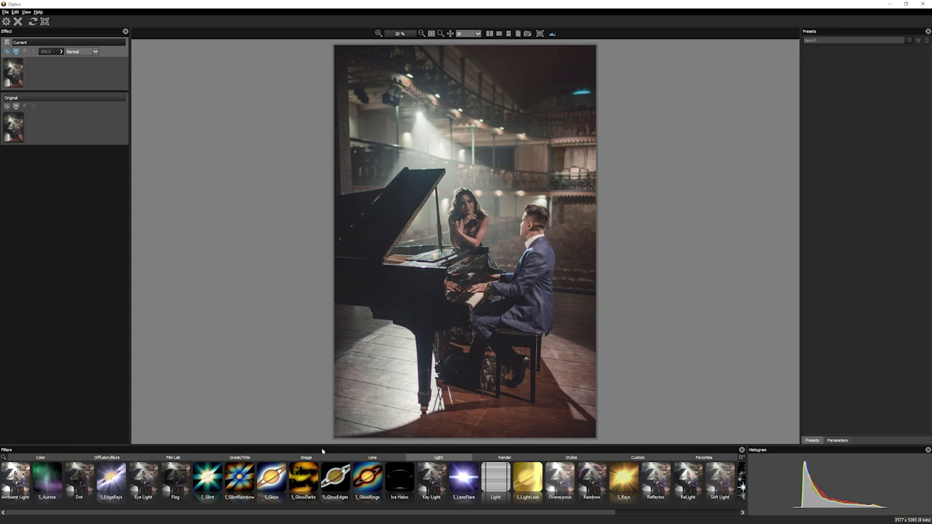
# - Apply the S_LensFlare filter from the Light category and look through its presets
pyautogui.click(465, 480)
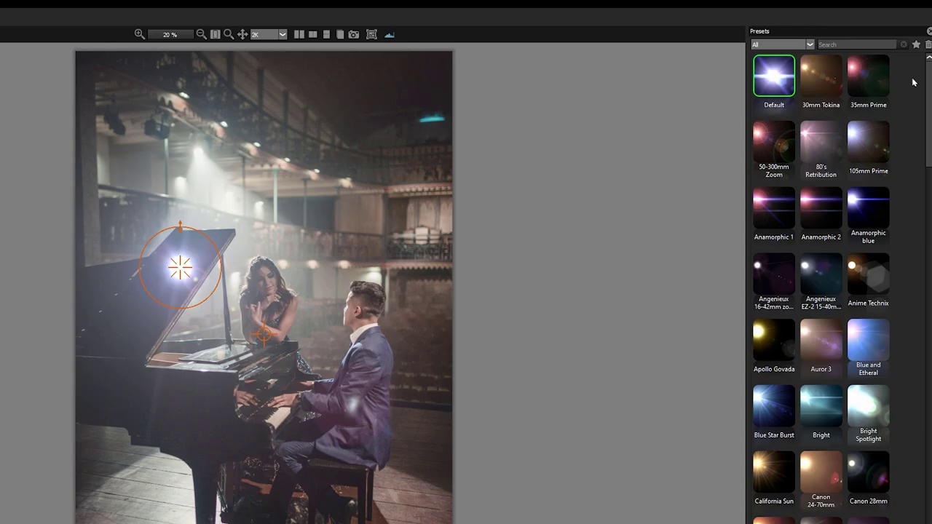
pyautogui.moveTo(929, 100); pyautogui.dragTo(930, 466)
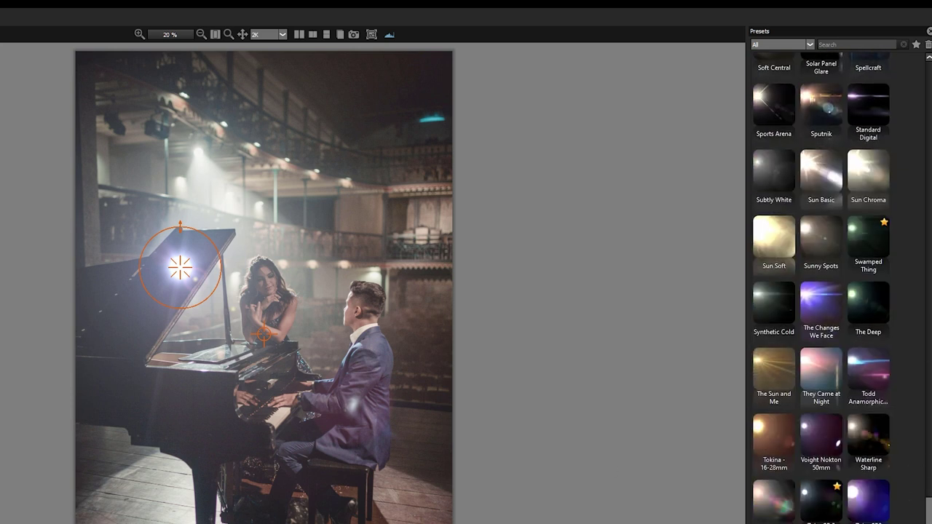
pyautogui.scroll(20, 899, 410)
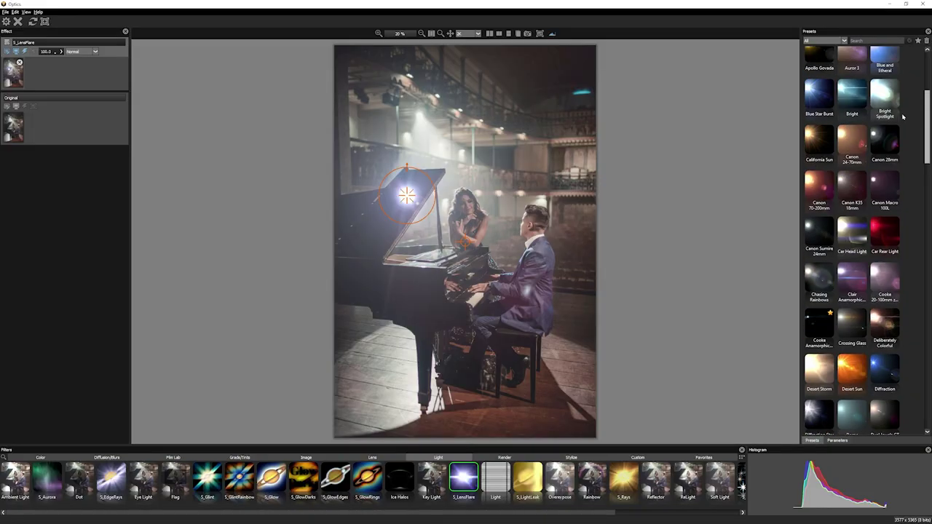
pyautogui.scroll(5, 903, 117)
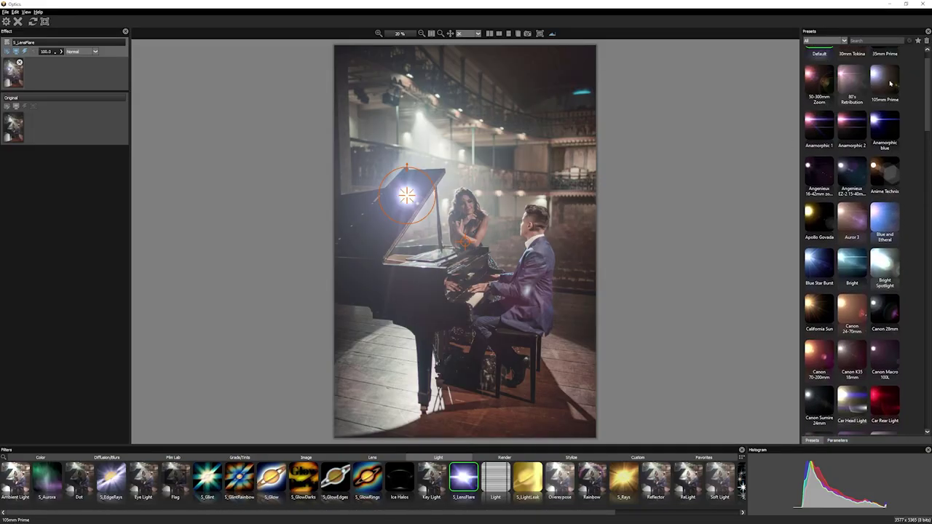
# - Try out several lens flare presets on the photo, including Angenieux EZ-2, Bright, Canon 24-70mm, Car Head Light and Car Rear Light
pyautogui.click(858, 187)
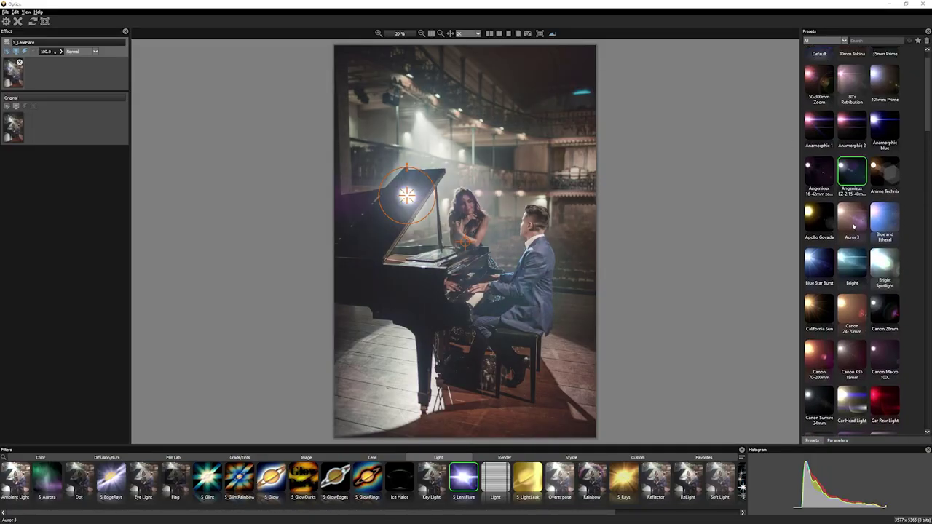
pyautogui.click(859, 261)
pyautogui.click(862, 304)
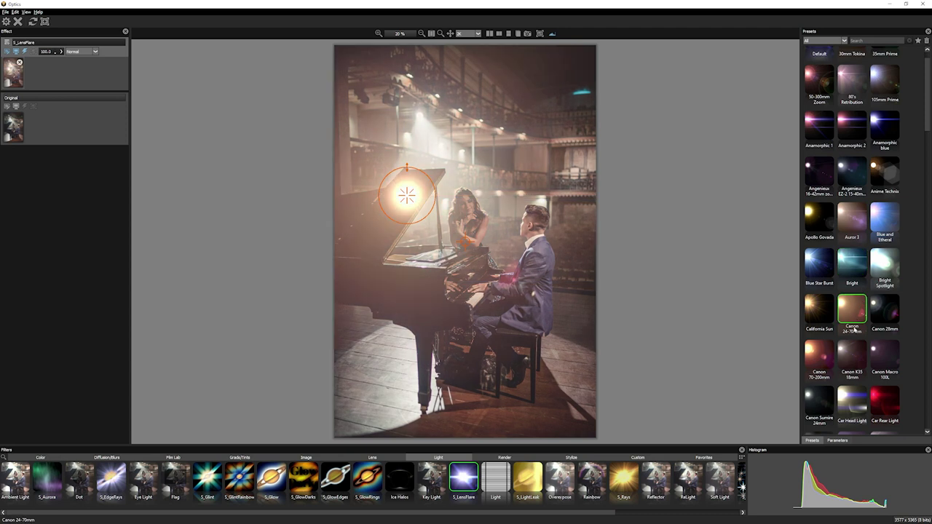
pyautogui.click(851, 353)
pyautogui.click(823, 401)
pyautogui.click(859, 402)
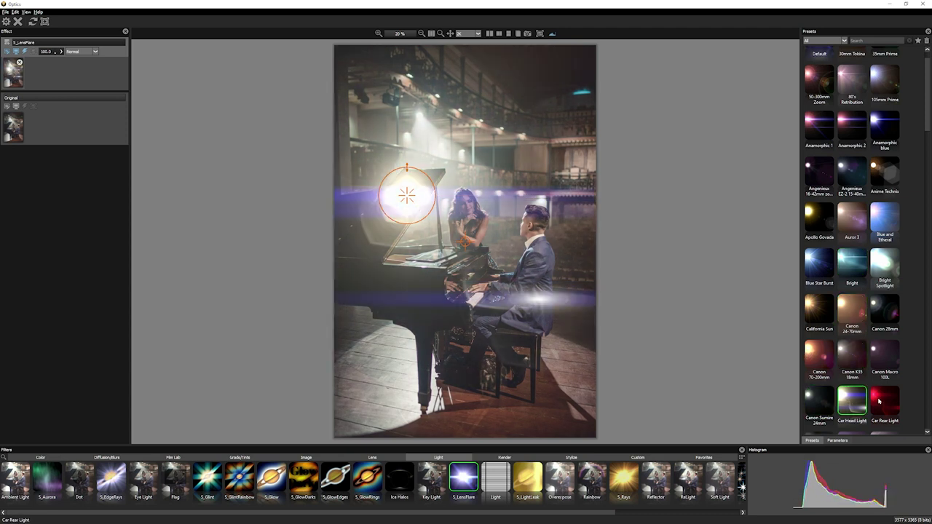
pyautogui.click(880, 402)
pyautogui.click(854, 354)
pyautogui.click(884, 262)
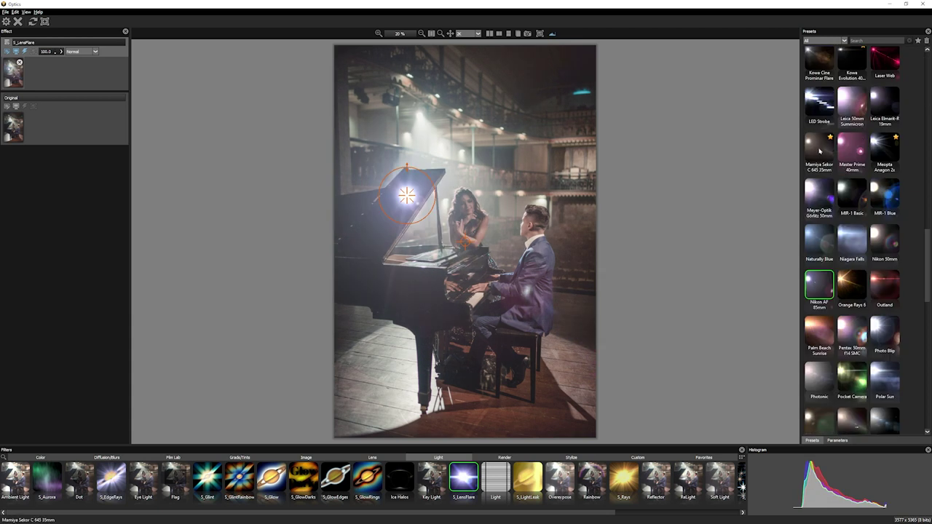
# - Apply the Mamiya Sekor C 645 35mm flare preset and place its hotspot over the stage spotlight above the piano
pyautogui.click(819, 148)
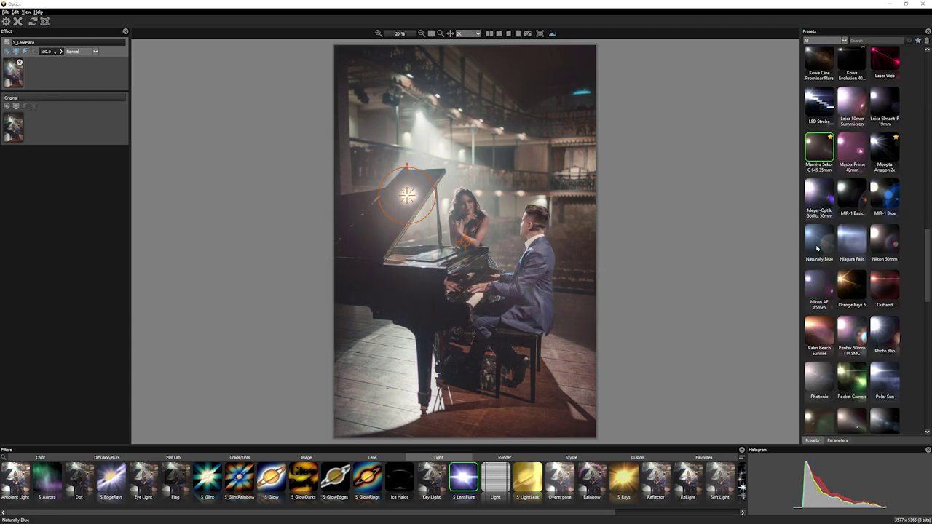
pyautogui.moveTo(424, 120)
pyautogui.mouseDown()
pyautogui.moveTo(419, 115)
pyautogui.moveTo(471, 114)
pyautogui.mouseUp()
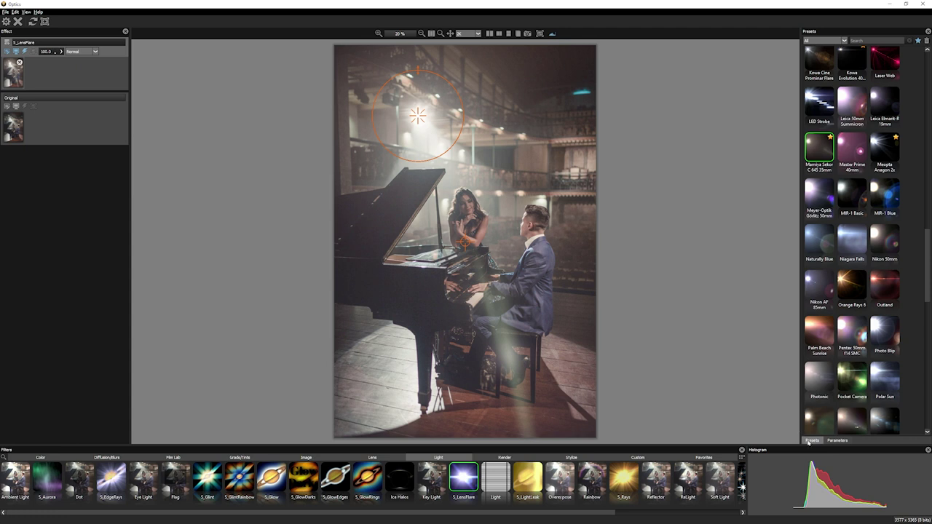
# - Set the flare's Scale Widths to 779.07, Brightness to 1.25 and Other Brightness to 1.72, and compare the result side by side with the original
pyautogui.click(838, 440)
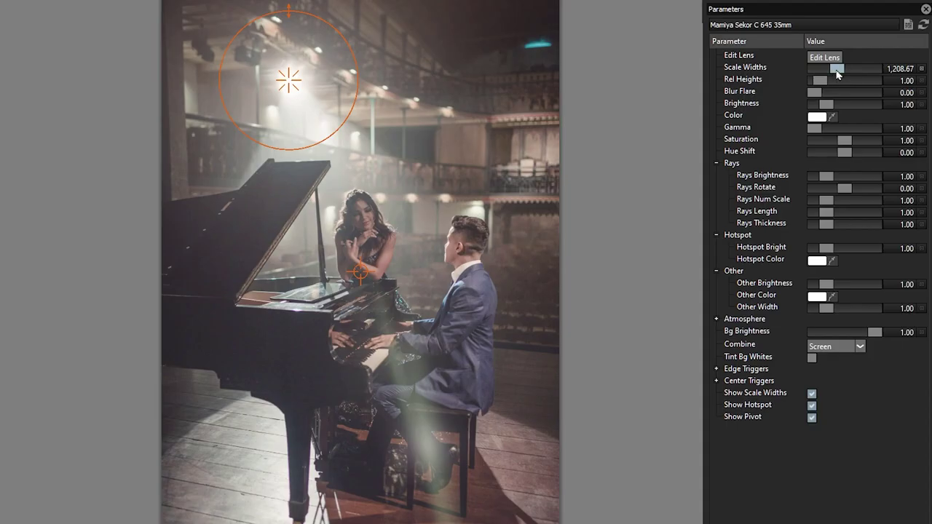
pyautogui.moveTo(877, 66); pyautogui.dragTo(827, 77)
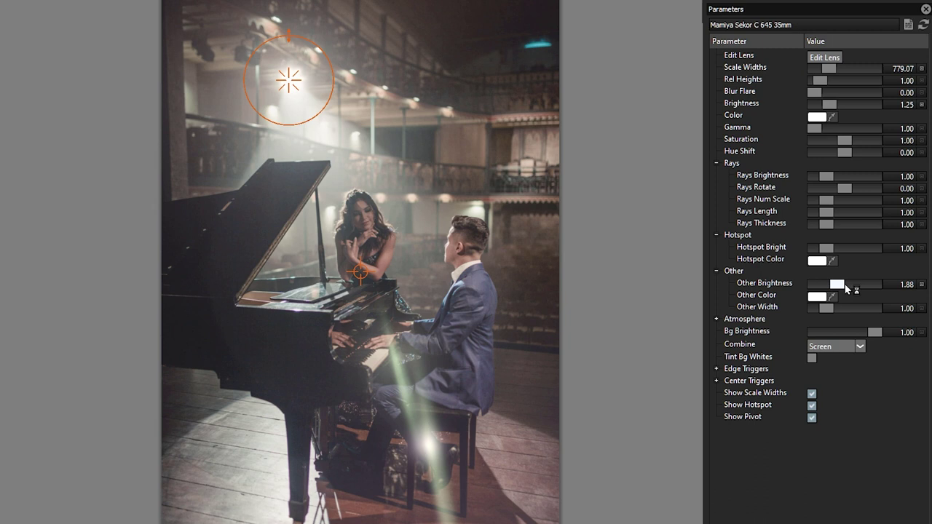
pyautogui.moveTo(846, 288)
pyautogui.mouseDown()
pyautogui.moveTo(813, 287)
pyautogui.moveTo(831, 289)
pyautogui.mouseUp()
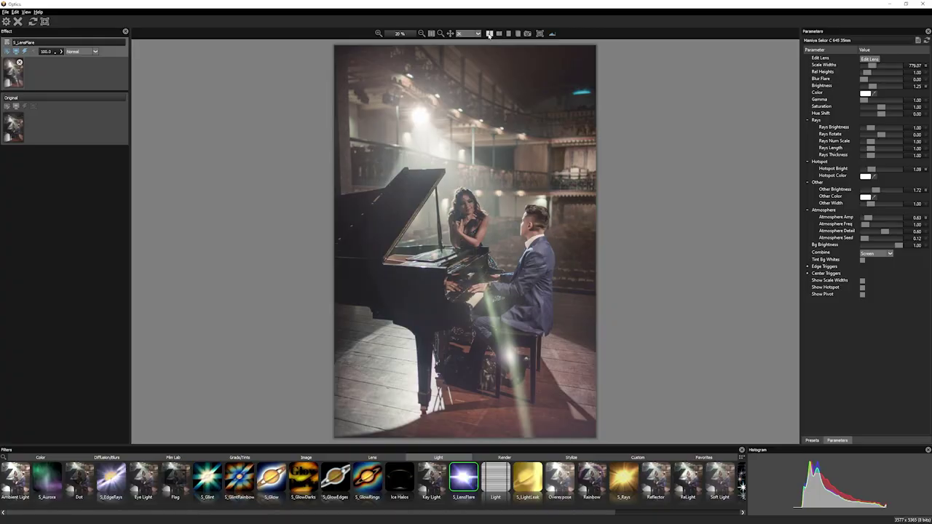
pyautogui.click(489, 33)
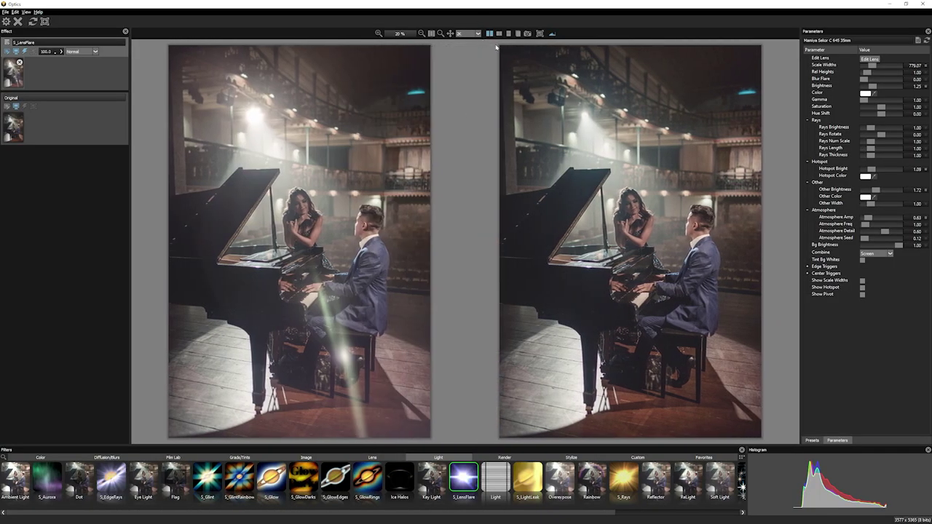
pyautogui.click(499, 33)
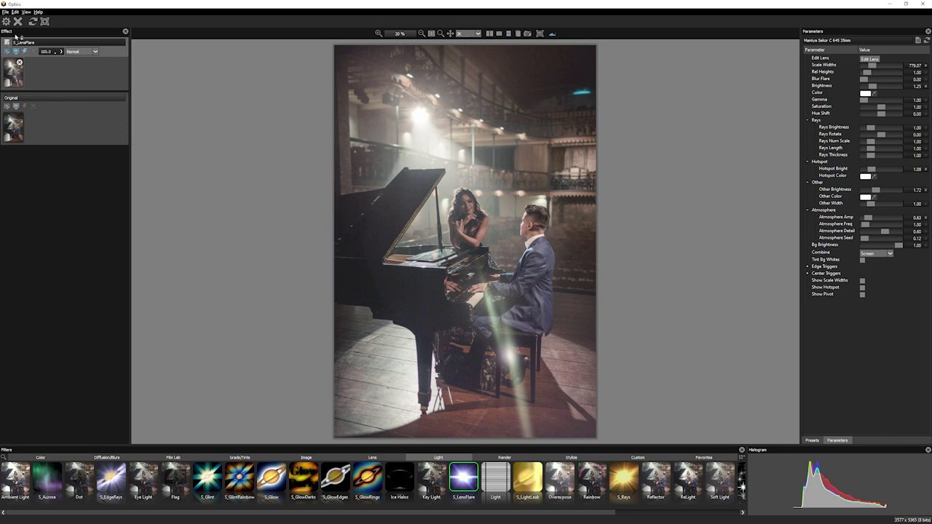
# - Add a new layer above the lens flare and apply the Haze filter from the Color category with the Haze 2 preset
pyautogui.click(11, 79)
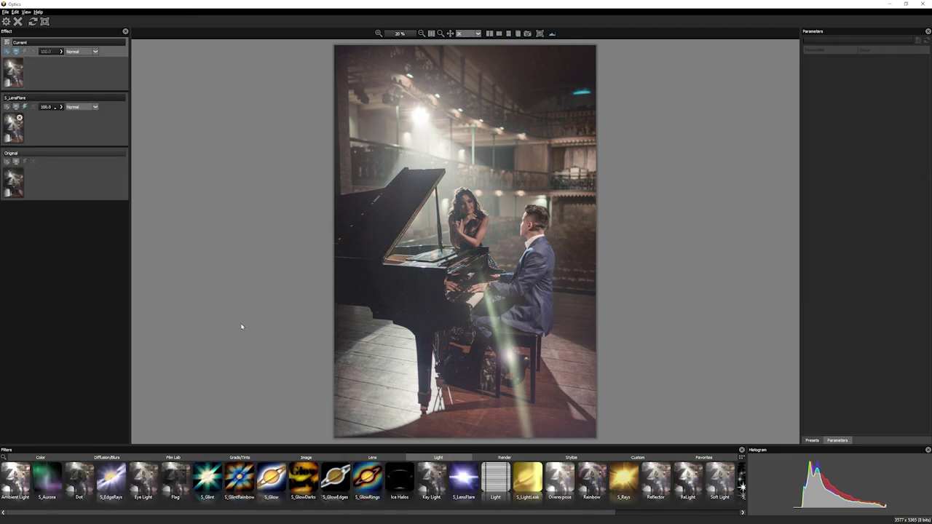
pyautogui.click(51, 458)
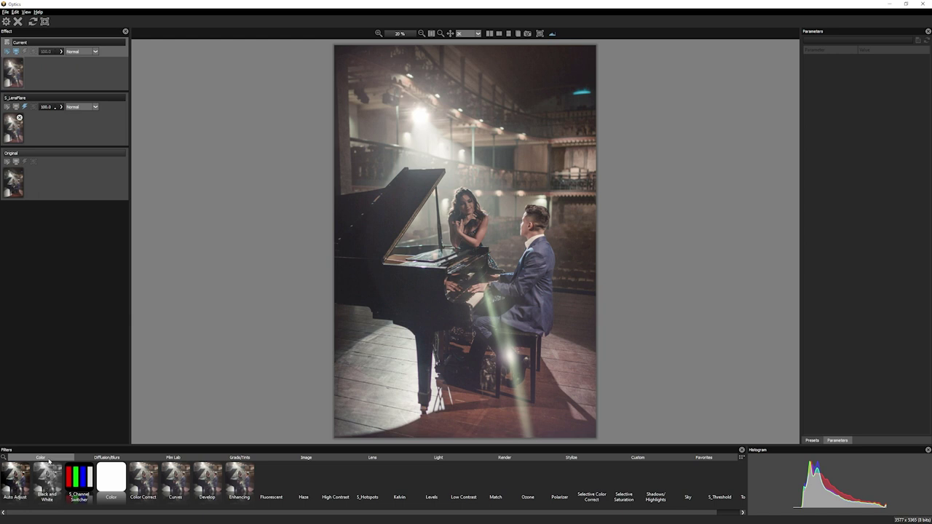
pyautogui.click(312, 479)
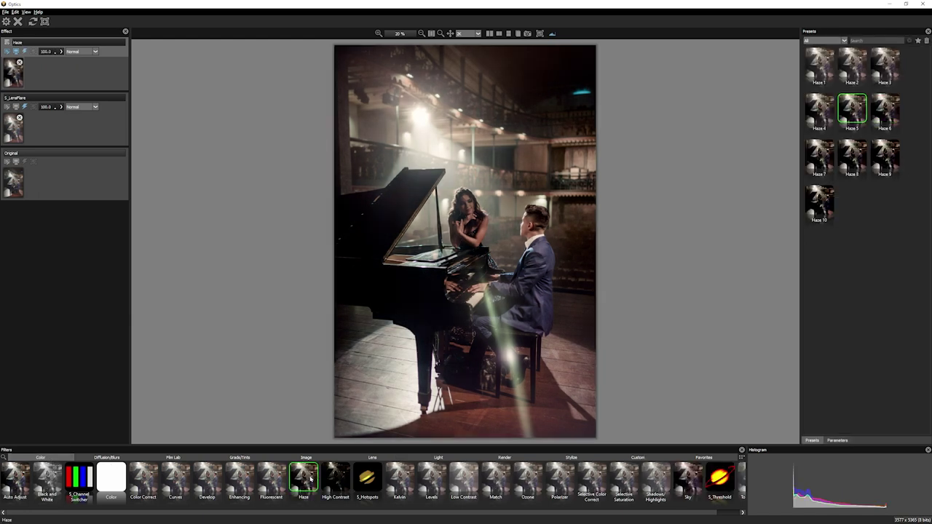
pyautogui.click(819, 109)
pyautogui.click(855, 77)
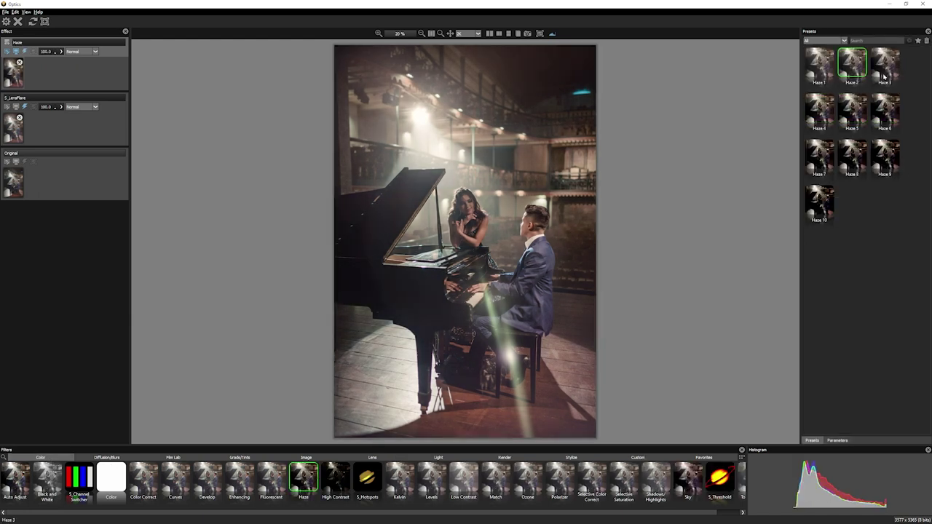
pyautogui.click(874, 77)
pyautogui.click(848, 75)
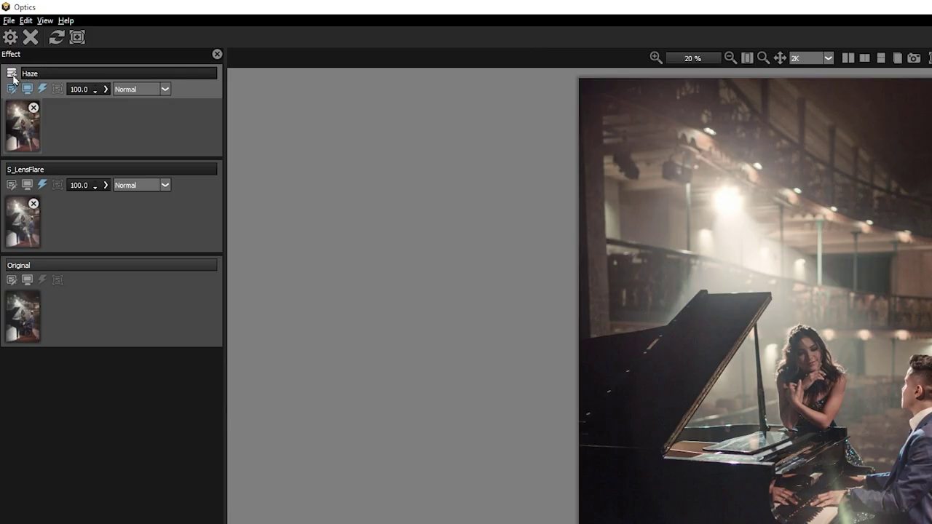
# - Add another layer with the Film Stocks filter from Film Lab and restrict its presets to the Cross Processing category
pyautogui.click(7, 43)
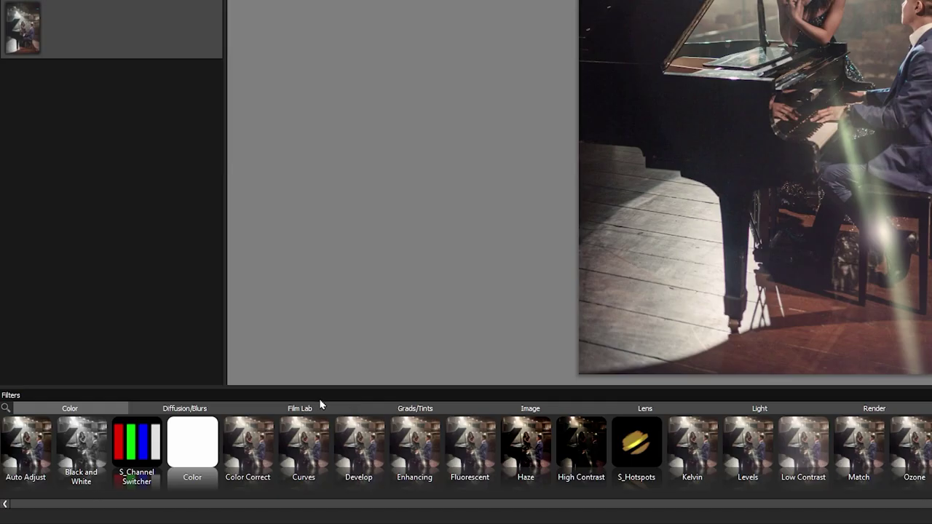
pyautogui.click(321, 408)
pyautogui.click(247, 448)
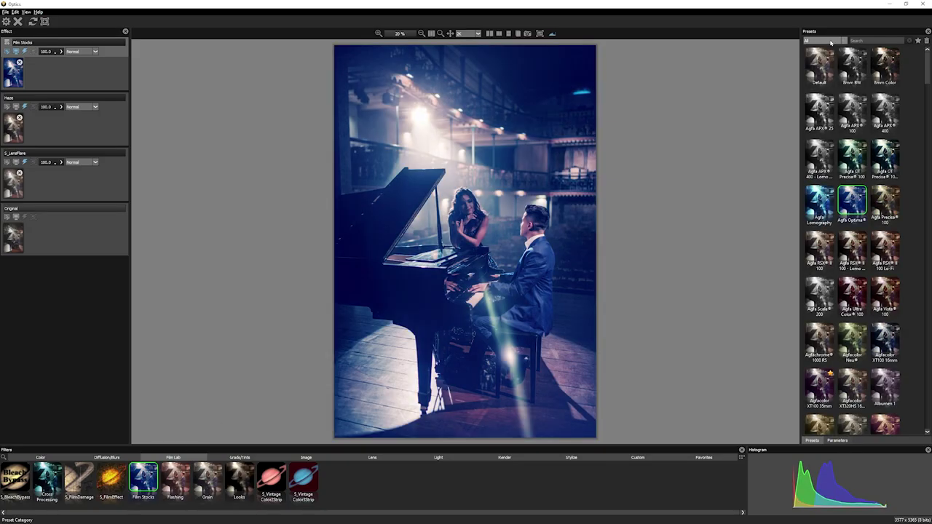
pyautogui.click(830, 43)
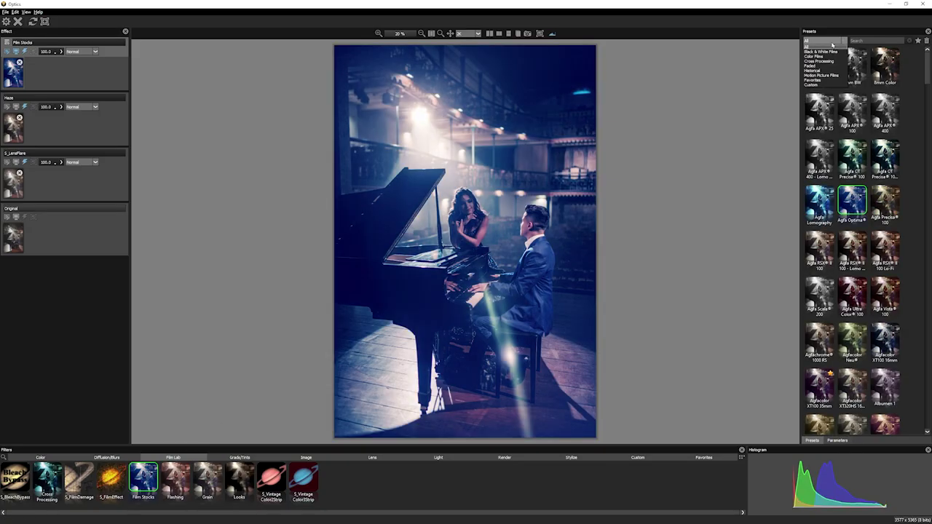
pyautogui.click(831, 63)
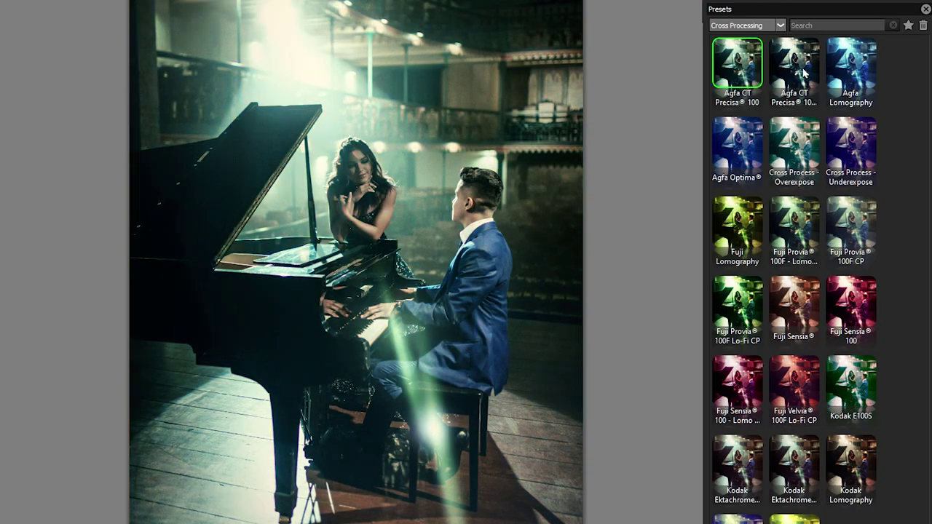
# - Try out several Cross Processing film presets, including Agfa Lomography, Agfa Optima, Cross Process - Underexpose and Fuji Lomography
pyautogui.click(805, 75)
pyautogui.click(865, 67)
pyautogui.click(845, 143)
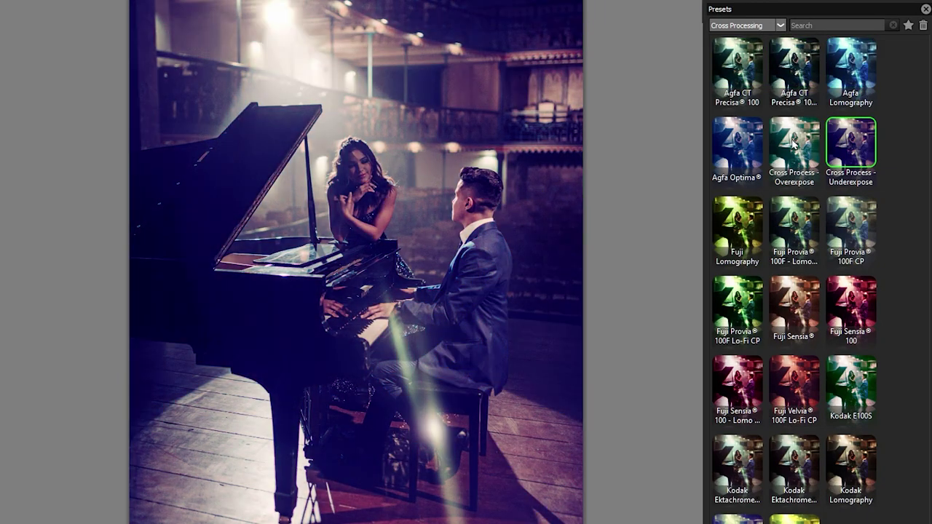
pyautogui.click(794, 146)
pyautogui.click(744, 147)
pyautogui.click(786, 202)
pyautogui.click(838, 137)
pyautogui.click(728, 226)
# - Apply the Fuji Provia 100F CP preset and set the Film Stocks layer's opacity to 55.6
pyautogui.click(839, 224)
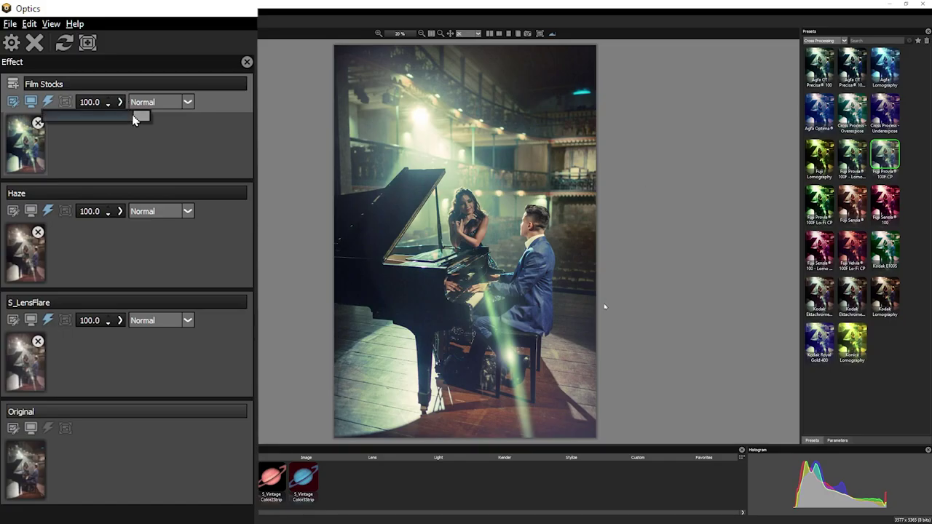
pyautogui.moveTo(138, 115); pyautogui.dragTo(104, 121)
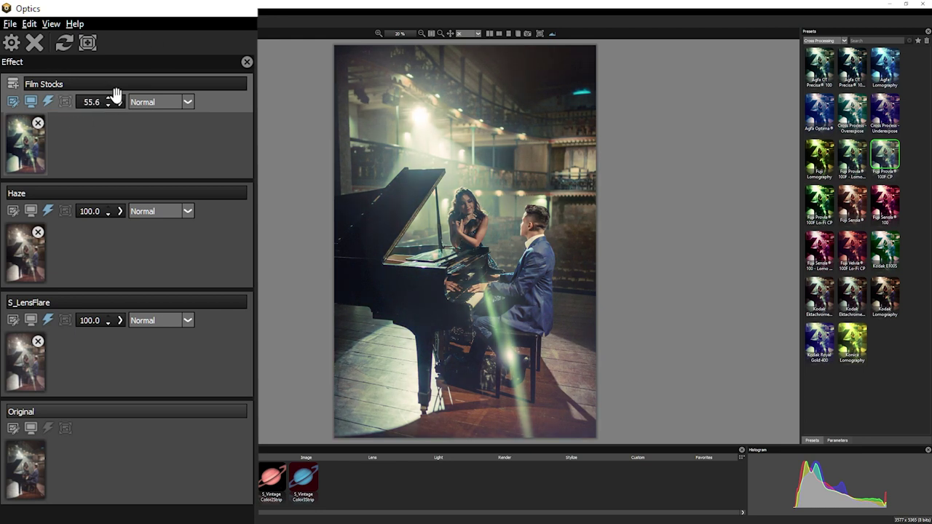
# - Set the Film Stocks layer's blend mode to Soft Light and its opacity to 67.5
pyautogui.click(185, 102)
pyautogui.moveTo(185, 129); pyautogui.dragTo(184, 160)
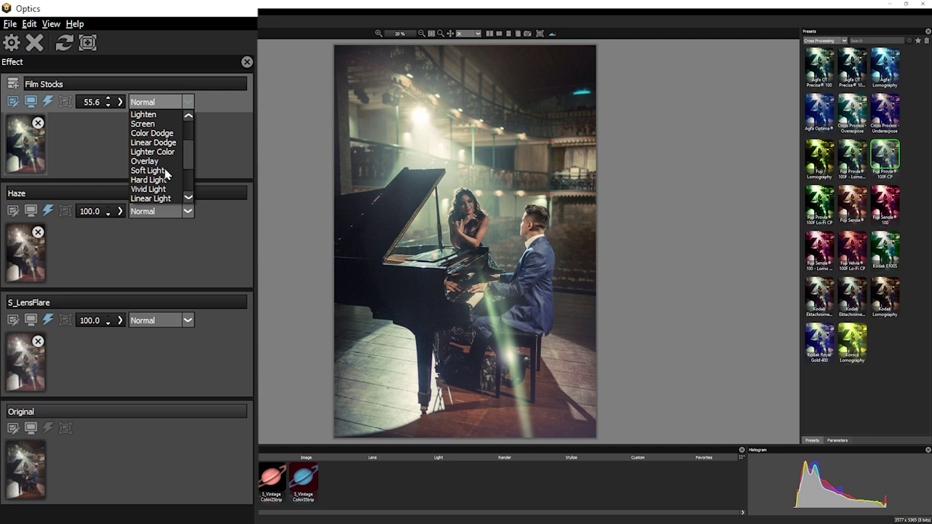
pyautogui.click(166, 170)
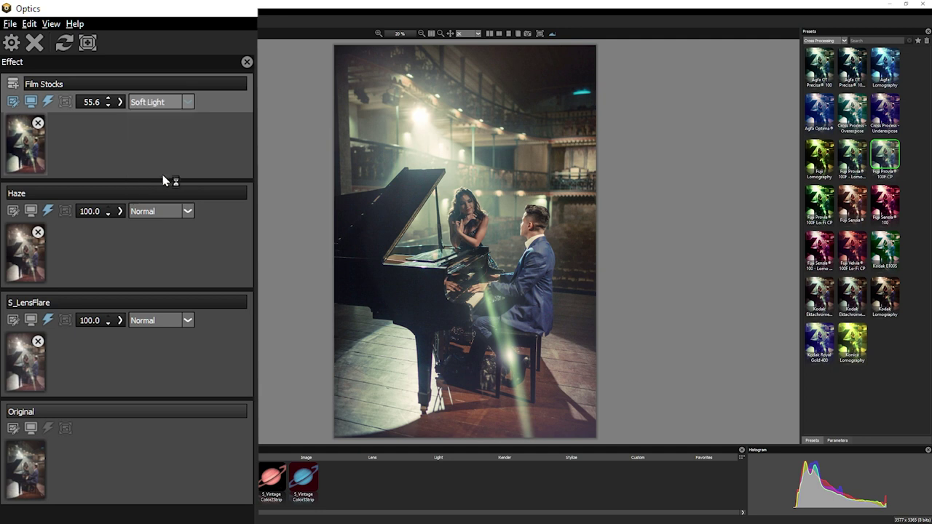
pyautogui.click(123, 104)
pyautogui.moveTo(103, 118); pyautogui.dragTo(142, 117)
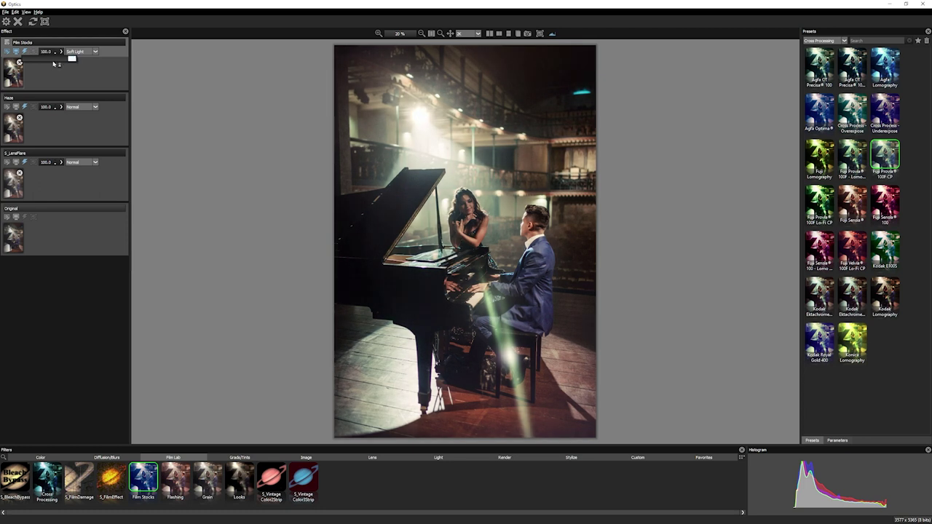
pyautogui.click(67, 67)
pyautogui.moveTo(62, 66); pyautogui.dragTo(58, 66)
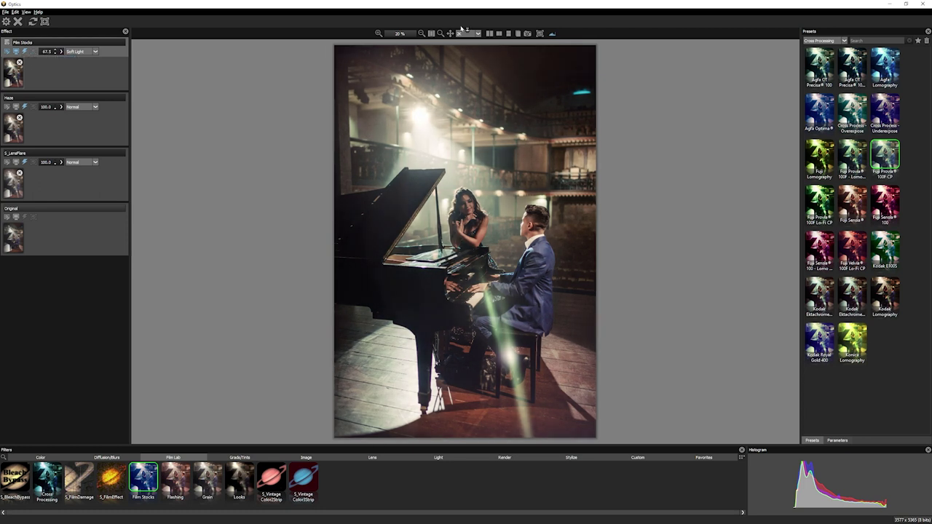
# - Compare the processed piano photo with the original in the side-by-side and split comparison views
pyautogui.click(489, 35)
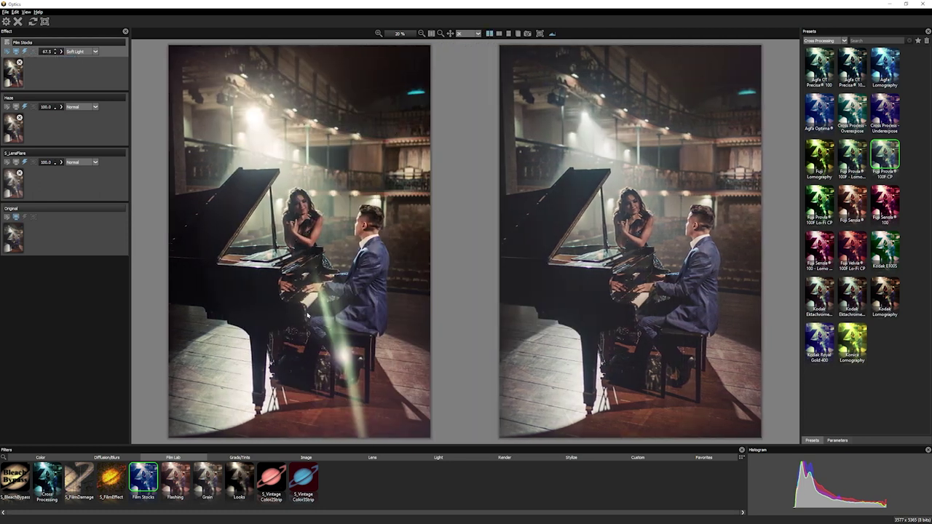
pyautogui.click(15, 160)
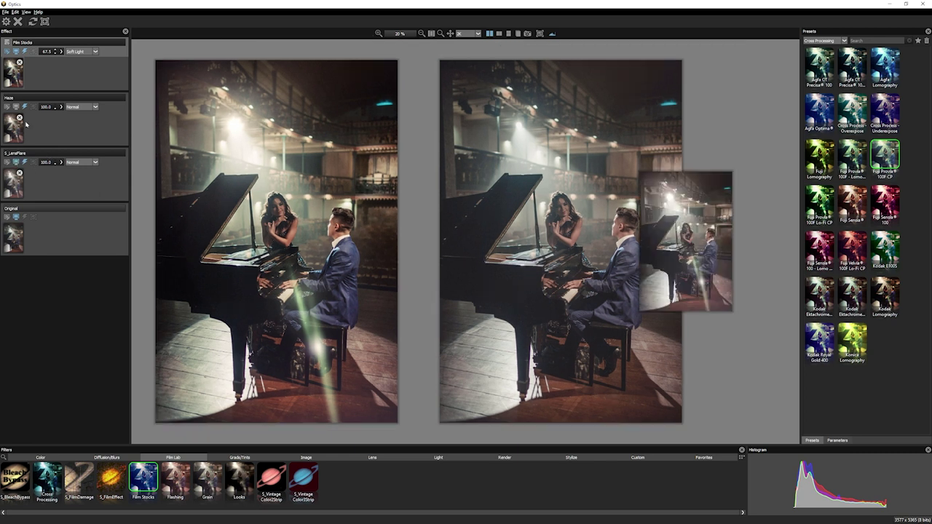
pyautogui.click(18, 115)
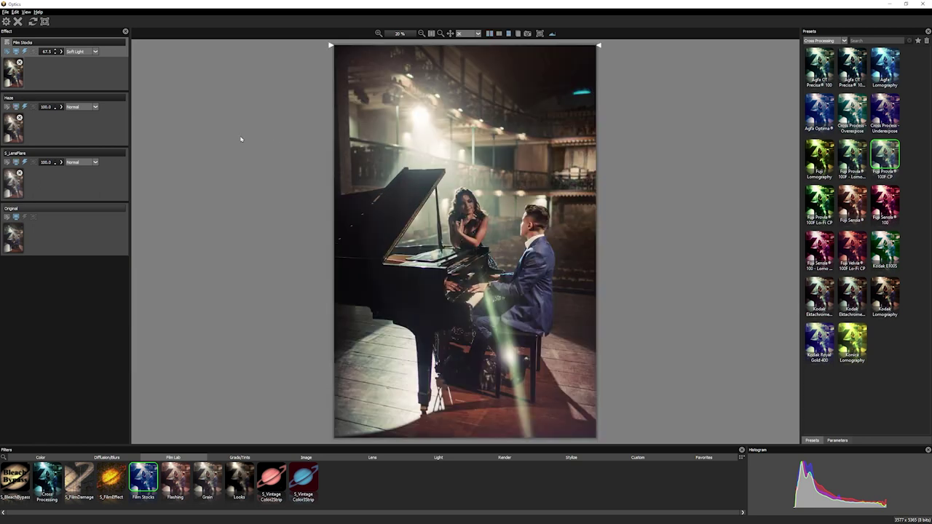
# - Apply the Optics result to the piano layer in Photoshop and toggle the Optics smart filter off and on to compare
pyautogui.click(6, 22)
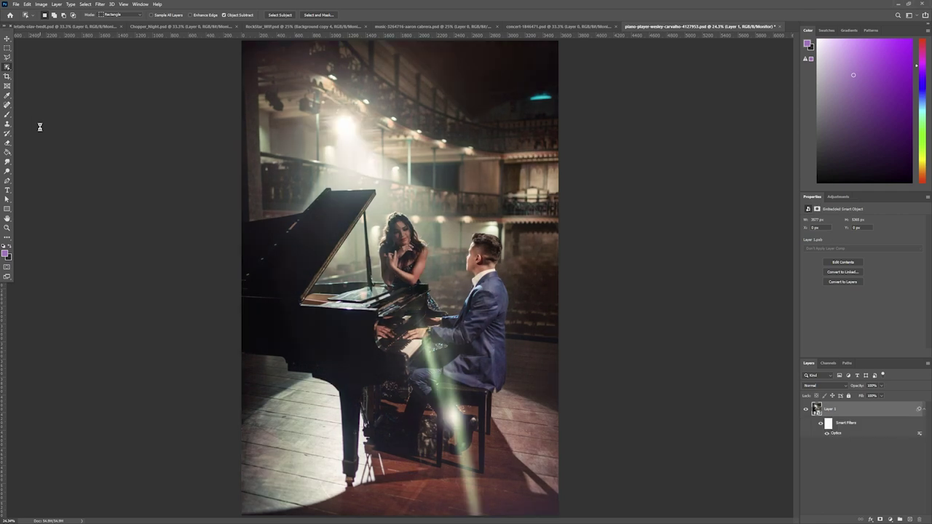
pyautogui.click(829, 435)
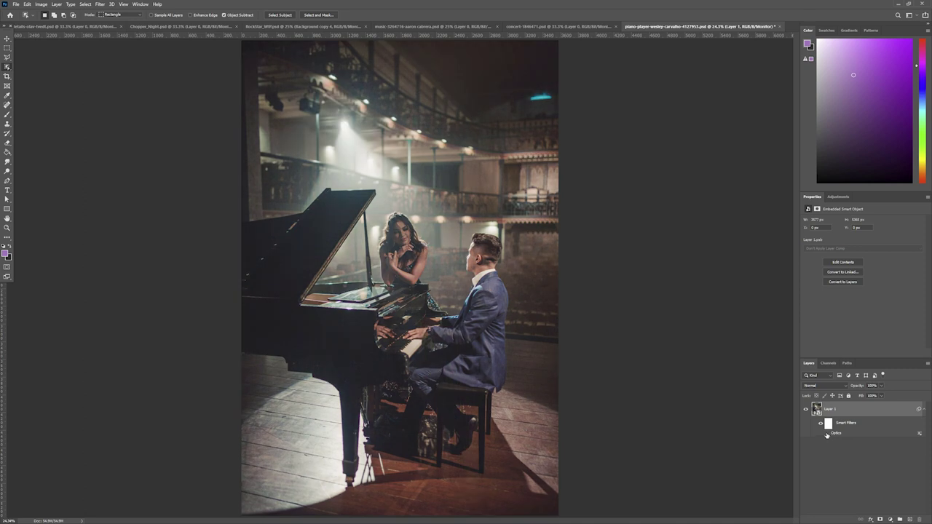
pyautogui.click(827, 435)
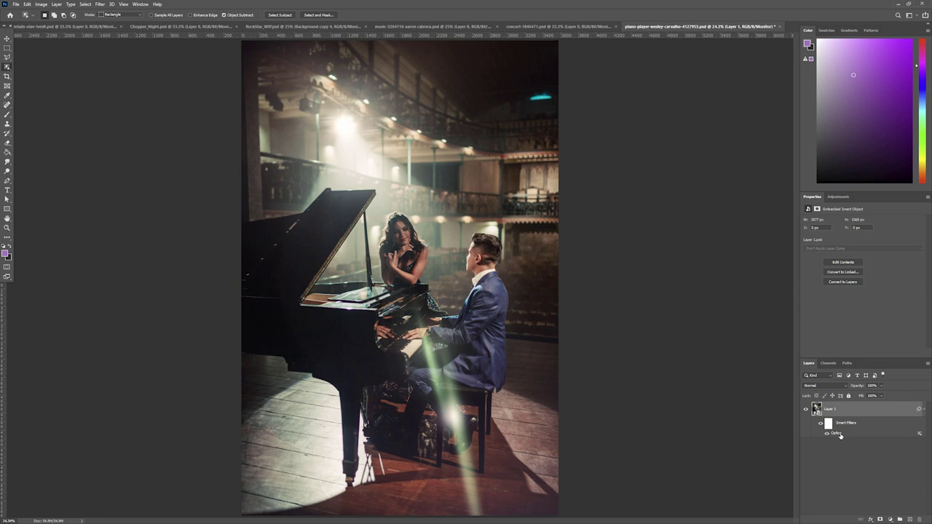
pyautogui.doubleClick(841, 432)
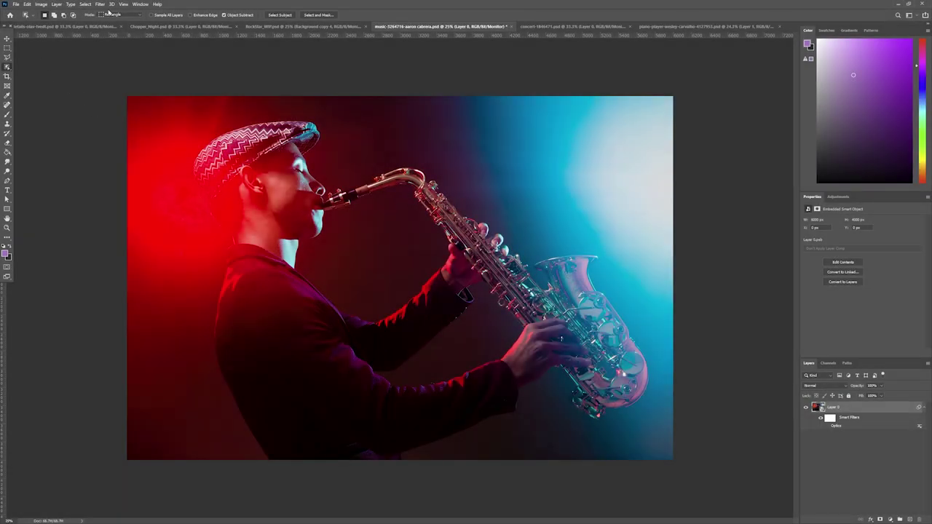
# - Run Optics on the saxophone photo and apply S_WarpChroma from Stylize with the Subtle Warp preset centred on the player's mouth
pyautogui.click(102, 5)
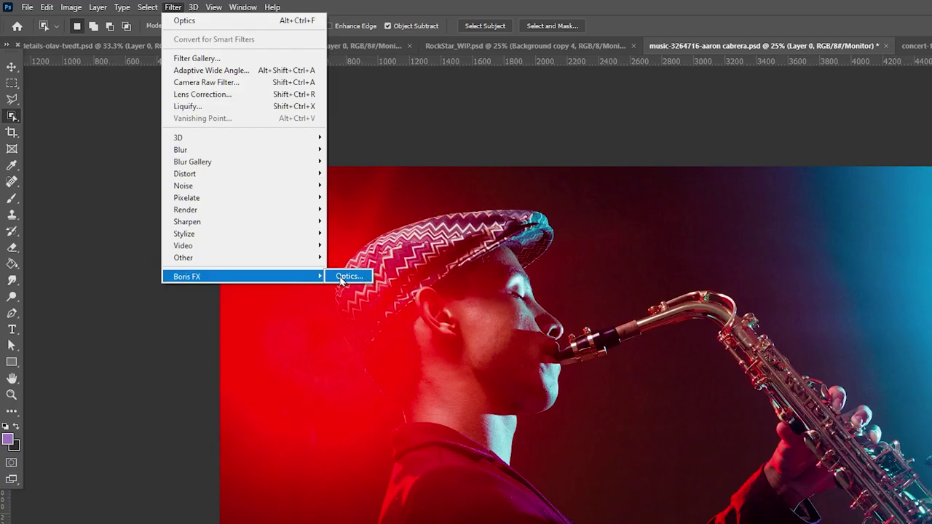
pyautogui.click(202, 161)
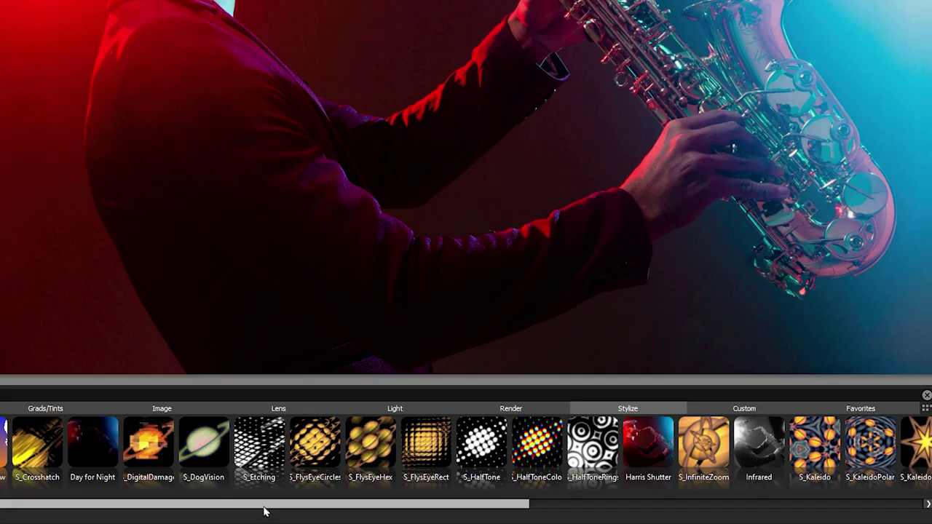
pyautogui.moveTo(369, 515); pyautogui.dragTo(601, 513)
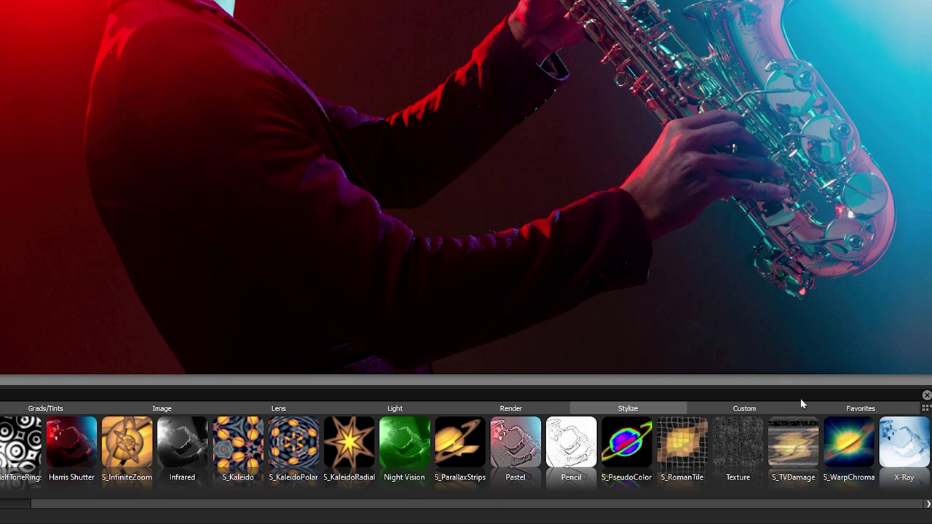
pyautogui.click(850, 455)
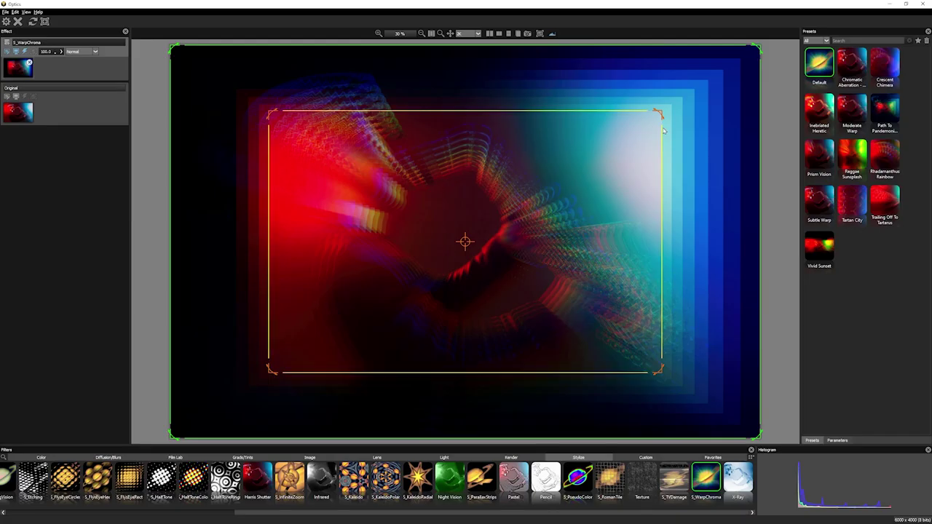
pyautogui.moveTo(663, 131); pyautogui.dragTo(798, 128)
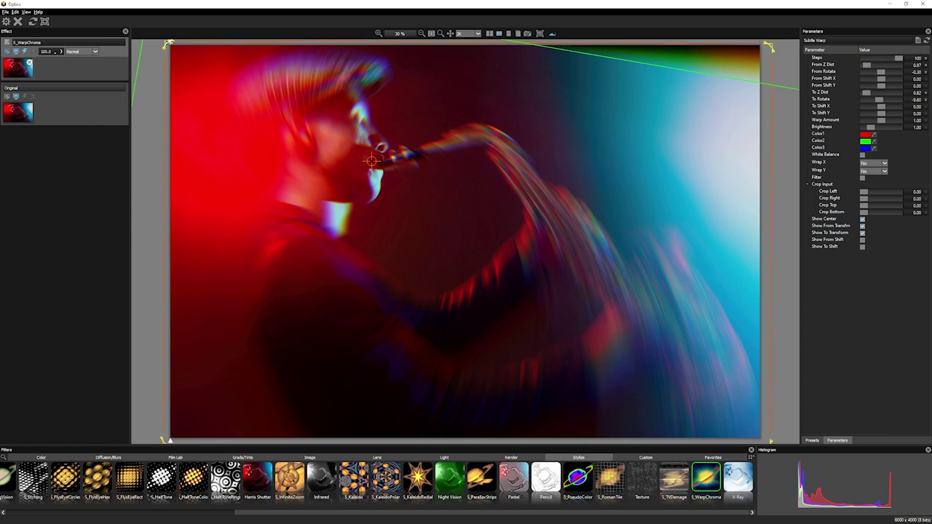
pyautogui.moveTo(170, 43); pyautogui.dragTo(85, 98)
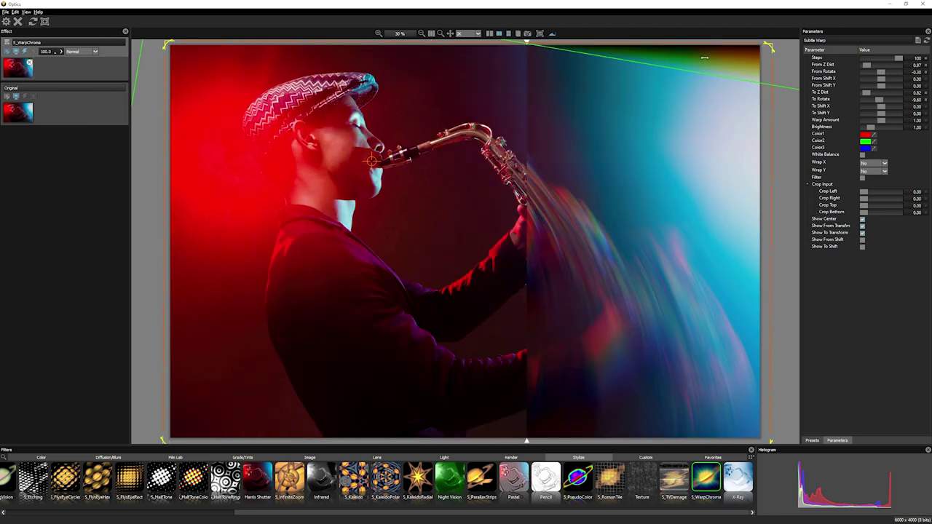
# - Add an EZMask to the S_WarpChroma layer and draw a green foreground outline around the saxophonist and instrument
pyautogui.click(44, 21)
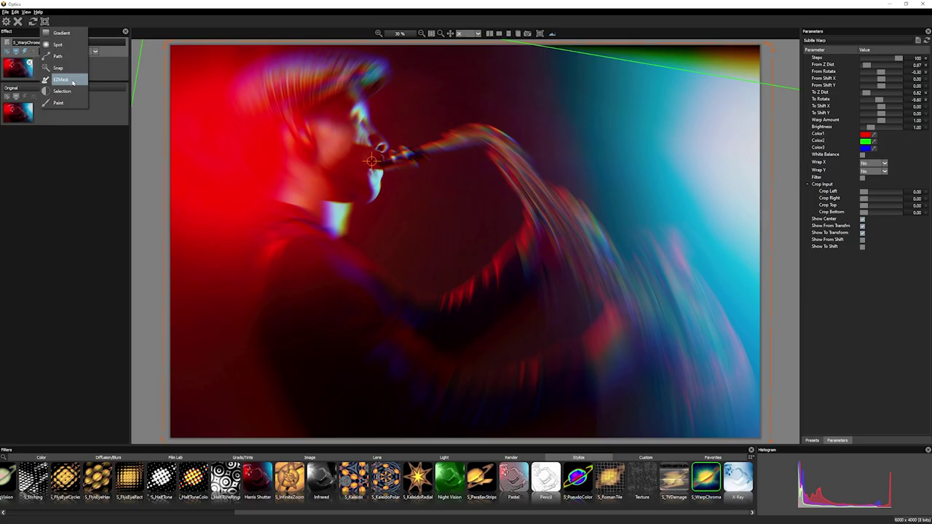
pyautogui.click(73, 82)
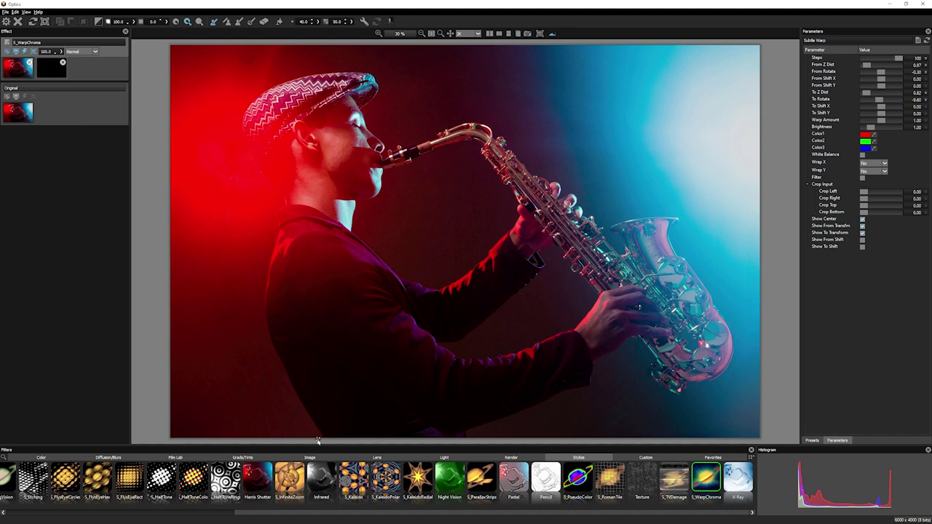
pyautogui.moveTo(318, 441)
pyautogui.mouseDown()
pyautogui.moveTo(267, 385)
pyautogui.moveTo(235, 110)
pyautogui.moveTo(380, 63)
pyautogui.moveTo(439, 116)
pyautogui.moveTo(580, 176)
pyautogui.moveTo(711, 262)
pyautogui.moveTo(660, 400)
pyautogui.moveTo(515, 419)
pyautogui.moveTo(483, 437)
pyautogui.mouseUp()
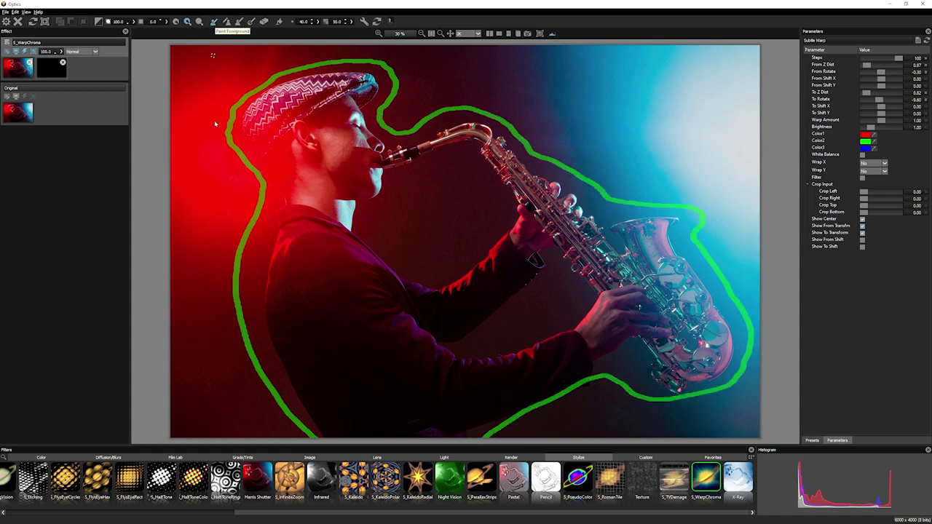
# - Paint red background strokes inside the saxophonist and saxophone, and green foreground outlines in the gaps between the arms and instrument
pyautogui.moveTo(339, 438)
pyautogui.mouseDown()
pyautogui.moveTo(278, 317)
pyautogui.moveTo(293, 197)
pyautogui.moveTo(371, 95)
pyautogui.moveTo(346, 235)
pyautogui.moveTo(458, 437)
pyautogui.mouseUp()
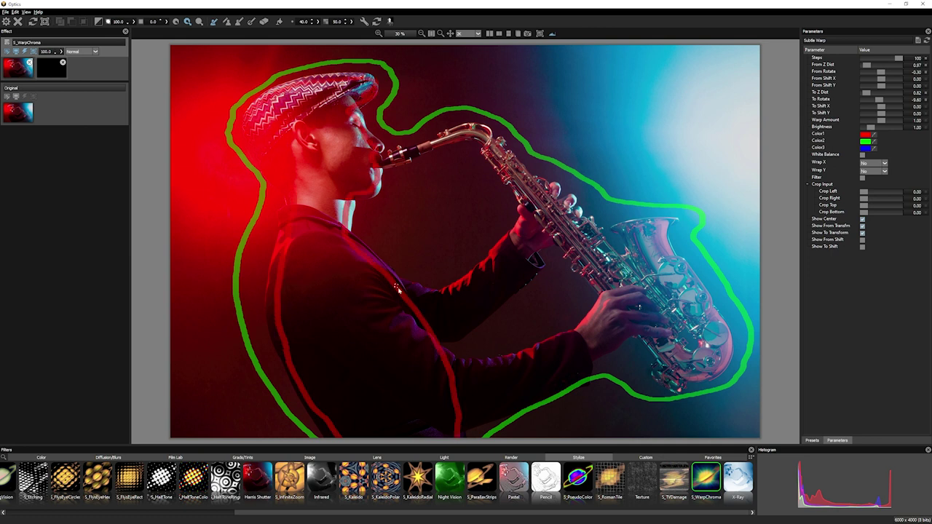
pyautogui.moveTo(398, 289)
pyautogui.mouseDown()
pyautogui.moveTo(501, 162)
pyautogui.moveTo(466, 134)
pyautogui.moveTo(565, 204)
pyautogui.moveTo(644, 229)
pyautogui.moveTo(692, 379)
pyautogui.moveTo(633, 327)
pyautogui.moveTo(447, 327)
pyautogui.moveTo(413, 342)
pyautogui.mouseUp()
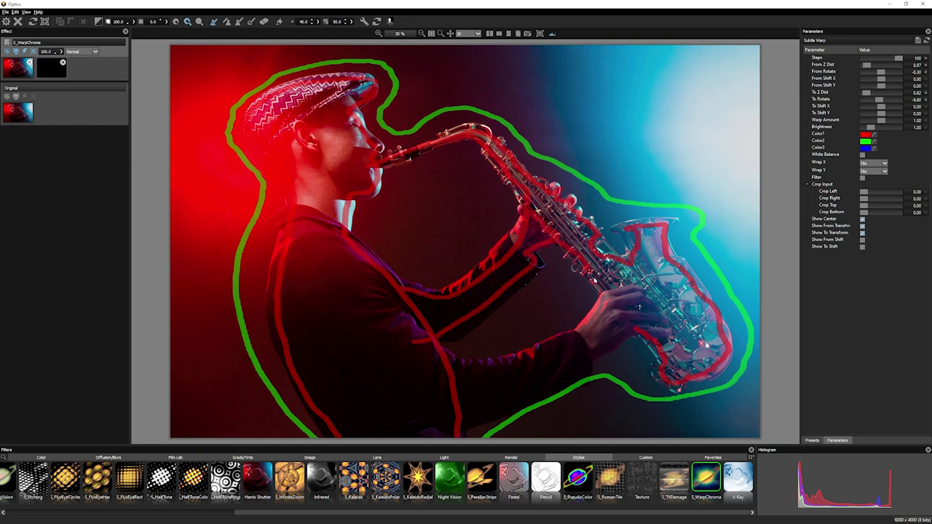
pyautogui.moveTo(595, 281); pyautogui.dragTo(424, 375)
pyautogui.moveTo(447, 432); pyautogui.dragTo(636, 328)
pyautogui.moveTo(475, 341); pyautogui.dragTo(457, 344)
pyautogui.moveTo(364, 227)
pyautogui.mouseDown()
pyautogui.moveTo(458, 156)
pyautogui.moveTo(490, 233)
pyautogui.moveTo(364, 230)
pyautogui.mouseUp()
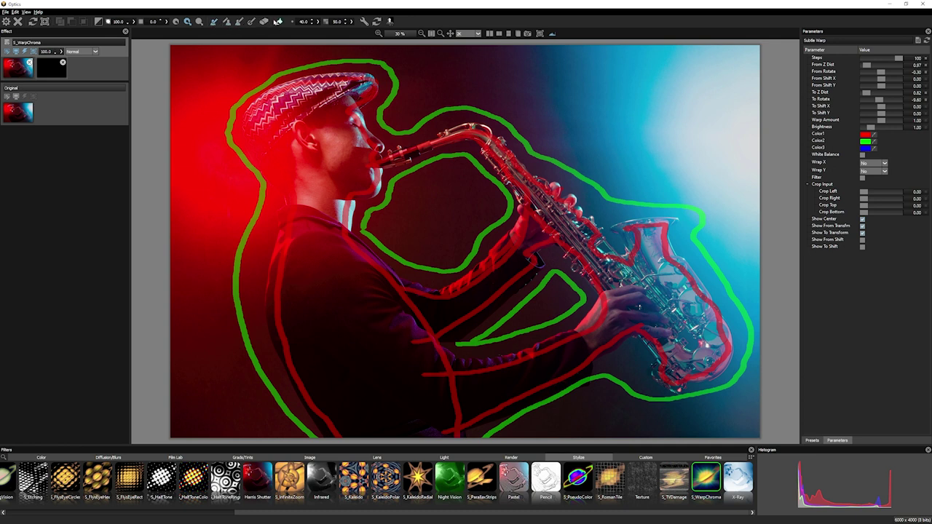
# - Fill the outer surroundings as foreground and the saxophonist and saxophone as background, and compute the EZMask
pyautogui.click(213, 84)
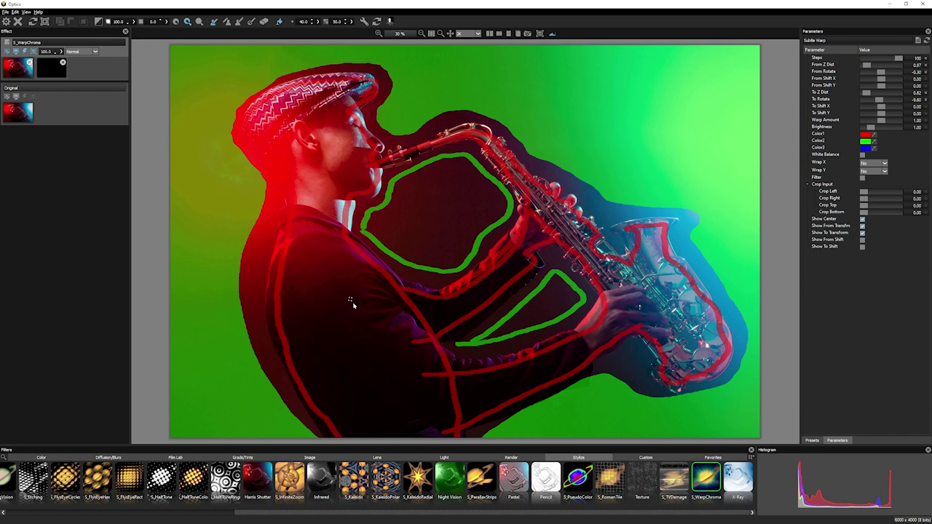
pyautogui.click(358, 254)
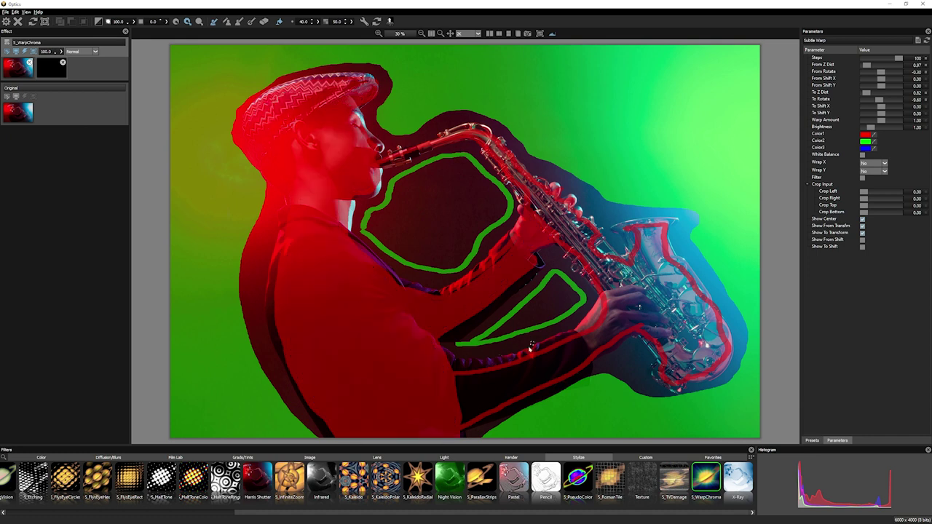
pyautogui.click(623, 280)
pyautogui.click(389, 21)
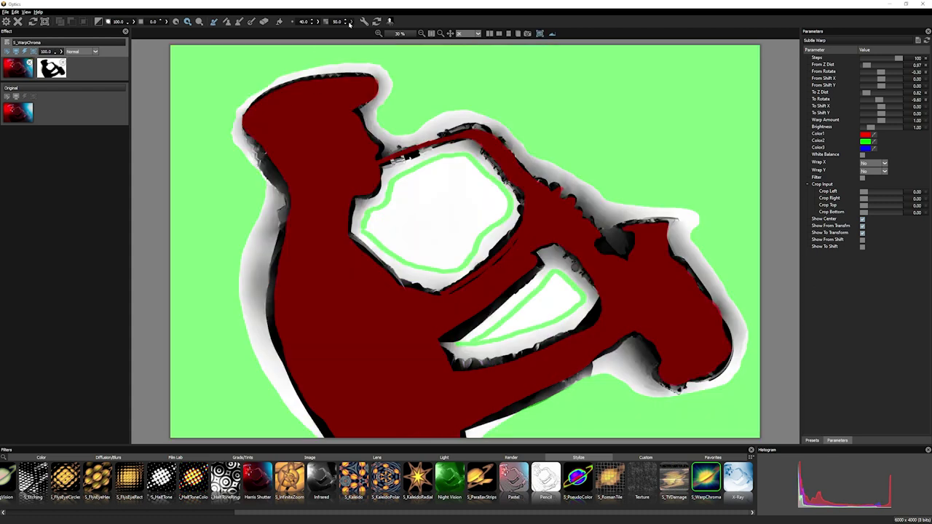
# - Inspect the mask without the stroke overlay and refine it with more strokes along the edges of the saxophonist and saxophone
pyautogui.click(351, 21)
pyautogui.moveTo(340, 33); pyautogui.dragTo(301, 36)
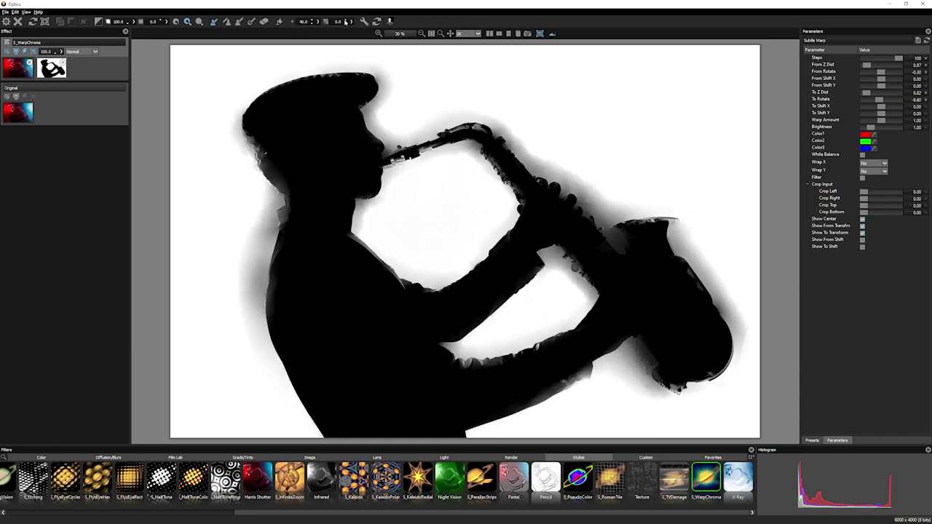
pyautogui.press('m')
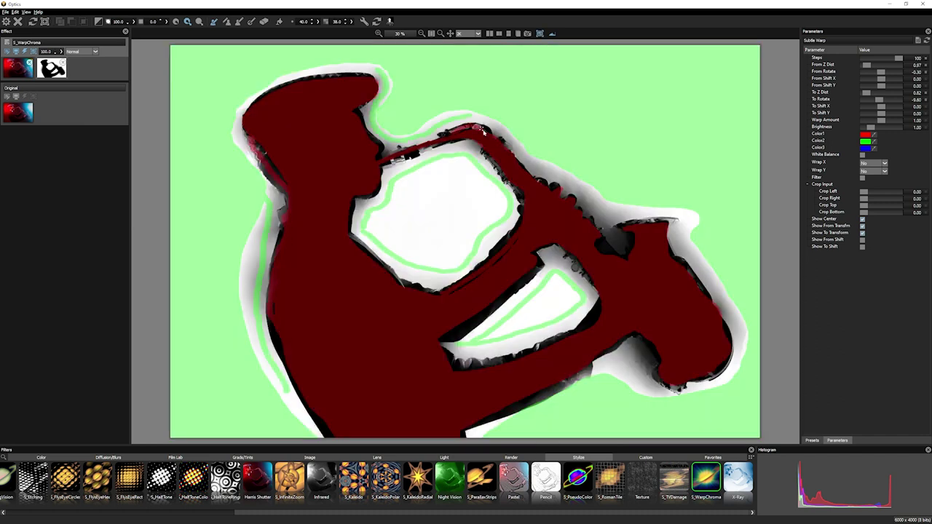
pyautogui.moveTo(483, 132)
pyautogui.mouseDown()
pyautogui.moveTo(401, 161)
pyautogui.moveTo(375, 217)
pyautogui.moveTo(558, 150)
pyautogui.moveTo(547, 174)
pyautogui.moveTo(694, 220)
pyautogui.moveTo(728, 376)
pyautogui.moveTo(550, 320)
pyautogui.moveTo(442, 353)
pyautogui.mouseUp()
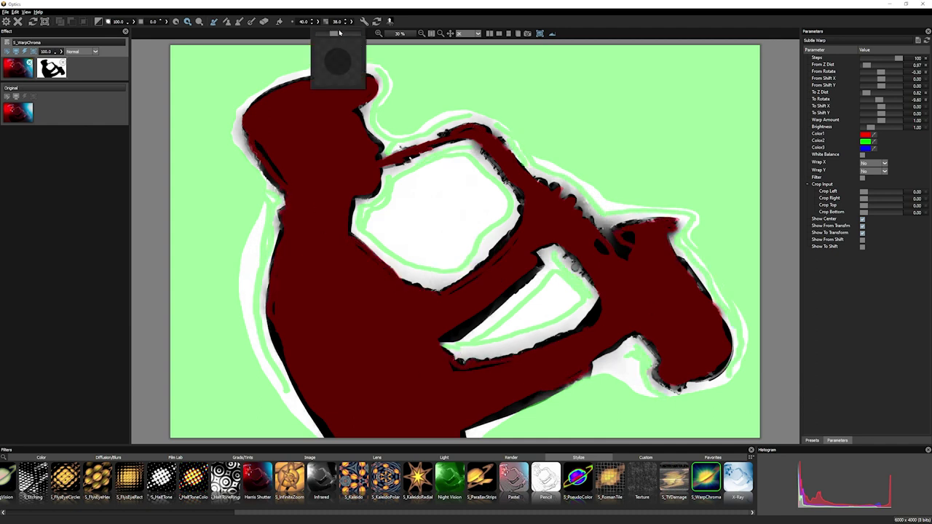
# - Fade the mask's stroke overlay to 0 and raise the S_WarpChroma To Rotate value
pyautogui.moveTo(338, 33); pyautogui.dragTo(294, 36)
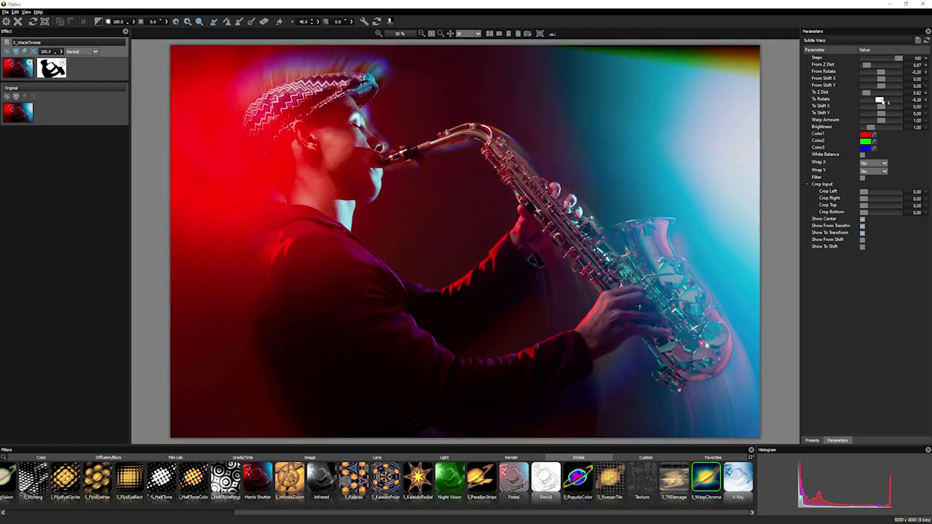
pyautogui.moveTo(880, 99); pyautogui.dragTo(887, 99)
# - Add a layer with the S_FlysEyeCircles filter from Stylize and copy the S_WarpChroma mask onto it
pyautogui.click(7, 51)
pyautogui.moveTo(263, 512); pyautogui.dragTo(33, 511)
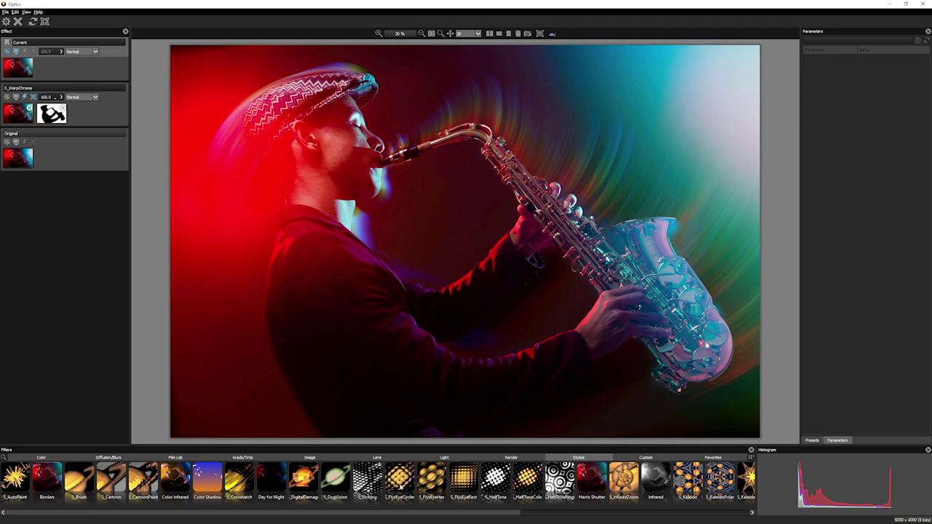
pyautogui.click(402, 480)
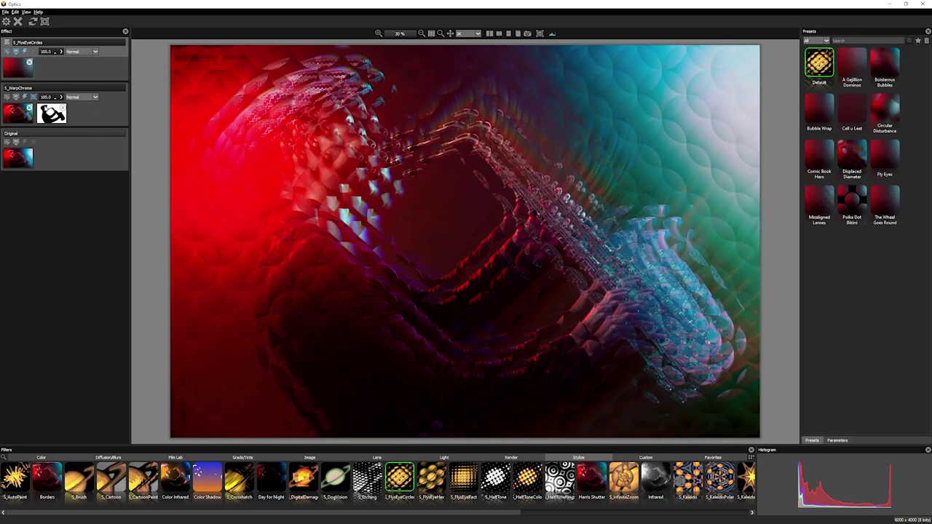
pyautogui.moveTo(58, 110); pyautogui.dragTo(58, 73)
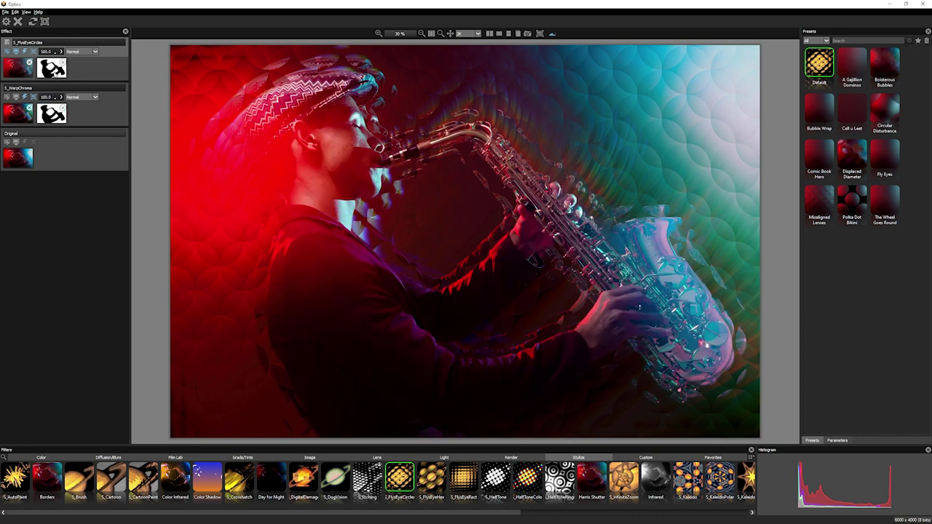
# - Replace the filter with S_FlysEyeHex and try its Hexagrammum Mysticum Theorem, Seeing Quadruple, Multiple Personalities and Honeycomb Hideout presets
pyautogui.click(432, 479)
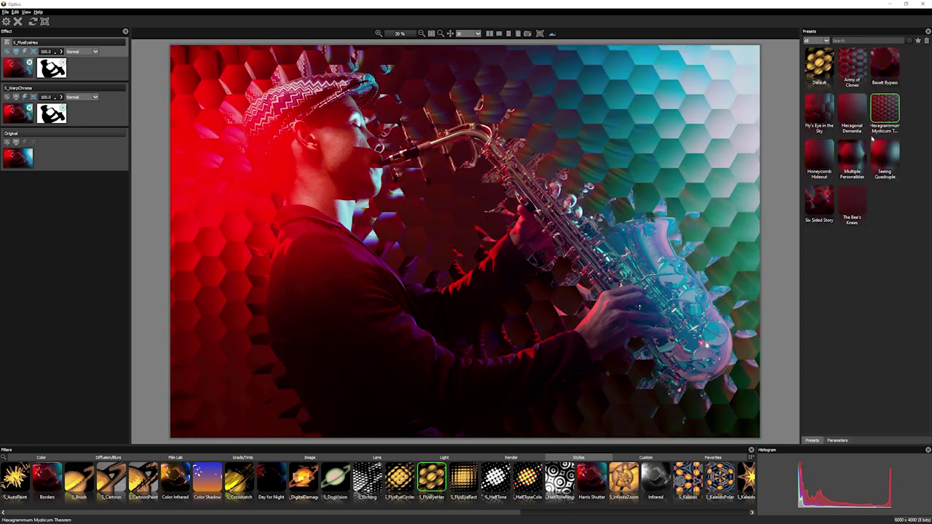
pyautogui.click(877, 155)
pyautogui.click(852, 155)
pyautogui.click(820, 155)
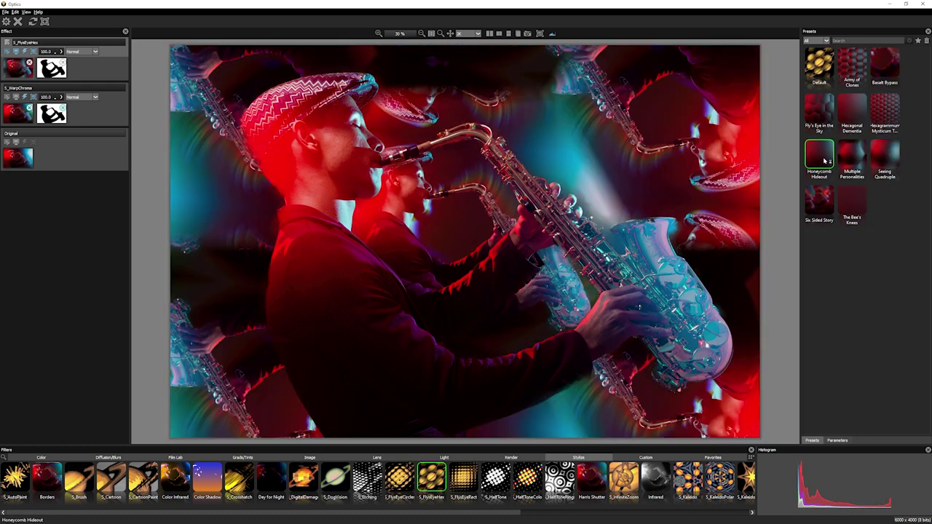
# - Try the Six Sided Story and The Bee's Knees presets for the S_FlysEyeHex background effect
pyautogui.click(822, 190)
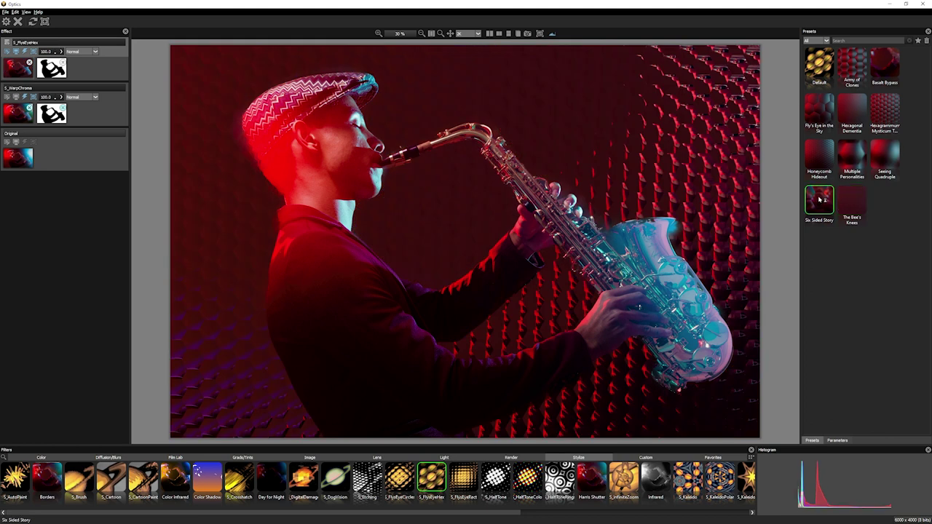
pyautogui.click(852, 201)
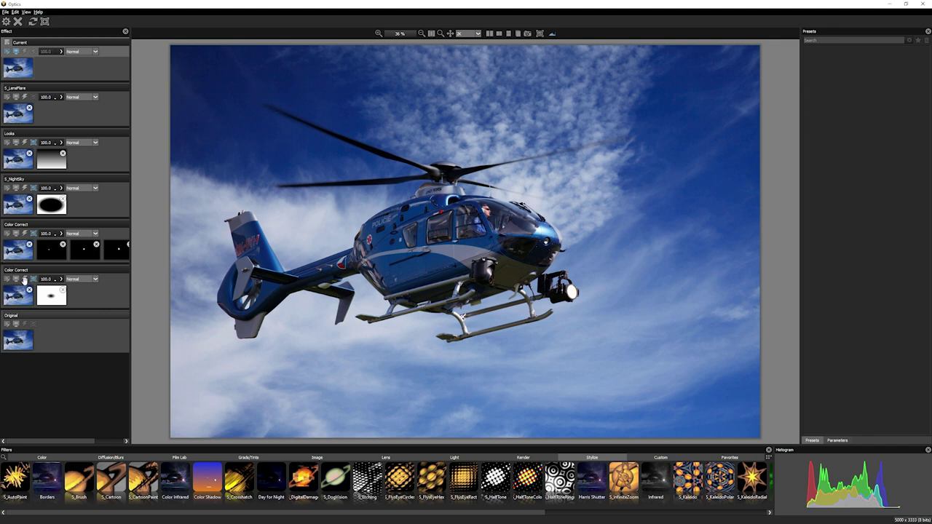
# - Turn on the helicopter photo's effect layers from the bottom up, including both Color Correct layers, S_NightSky and S_LensFlare
pyautogui.click(25, 279)
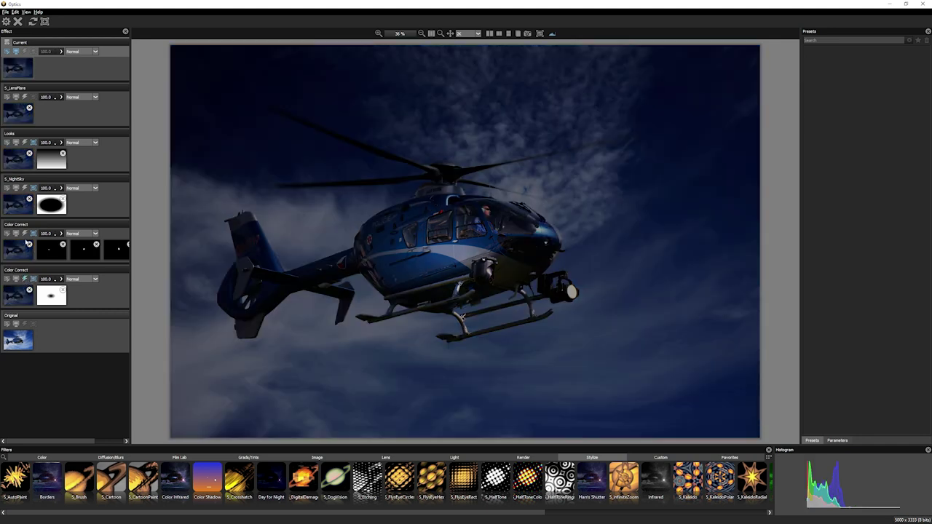
pyautogui.click(24, 233)
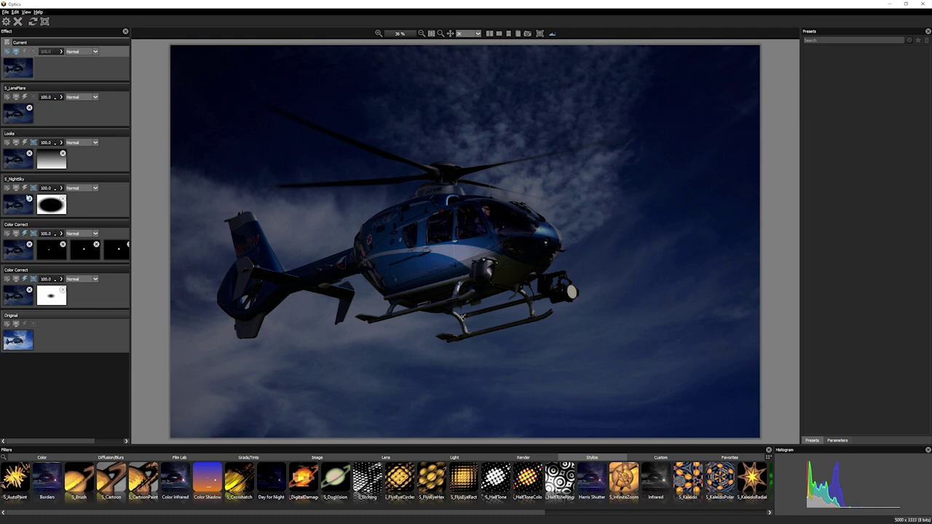
pyautogui.click(29, 193)
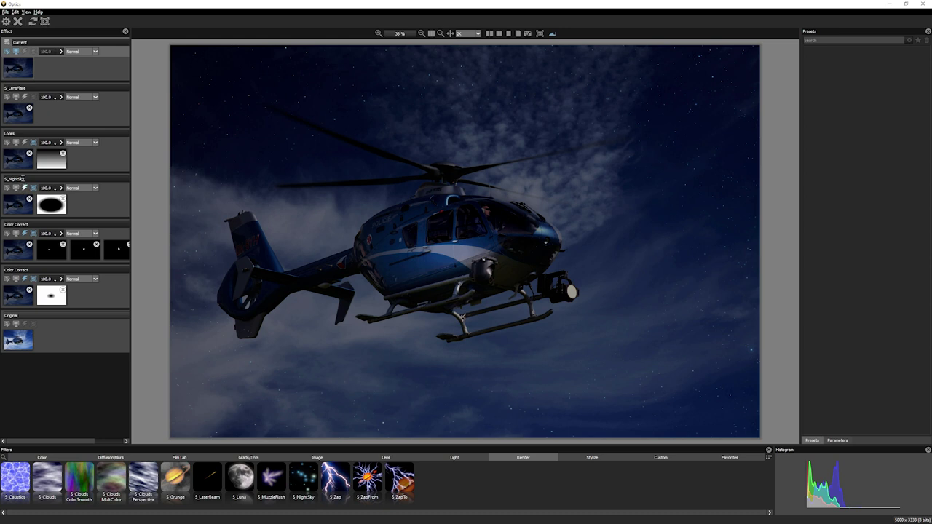
pyautogui.click(25, 98)
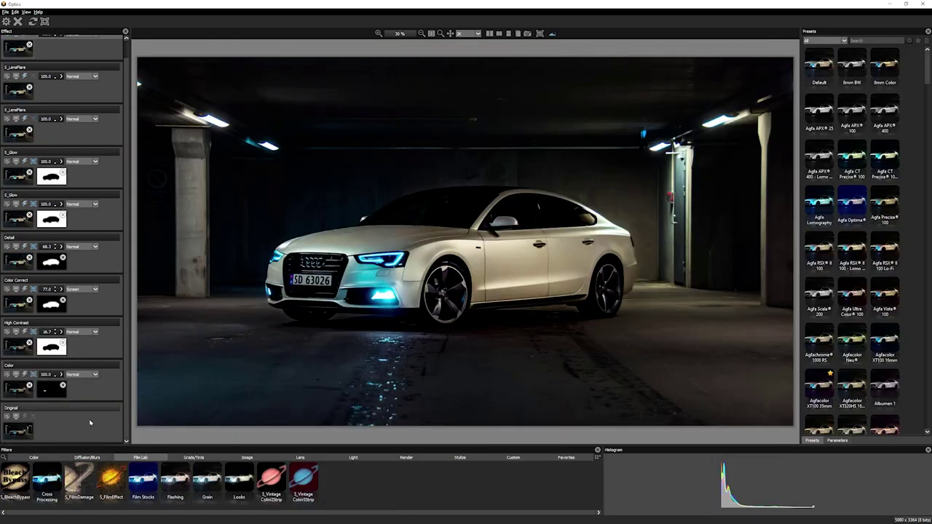
# - Turn on the car photo's effect layers from Color and High Contrast up through S_LensFlare and the topmost Film Stocks
pyautogui.click(25, 374)
pyautogui.click(25, 332)
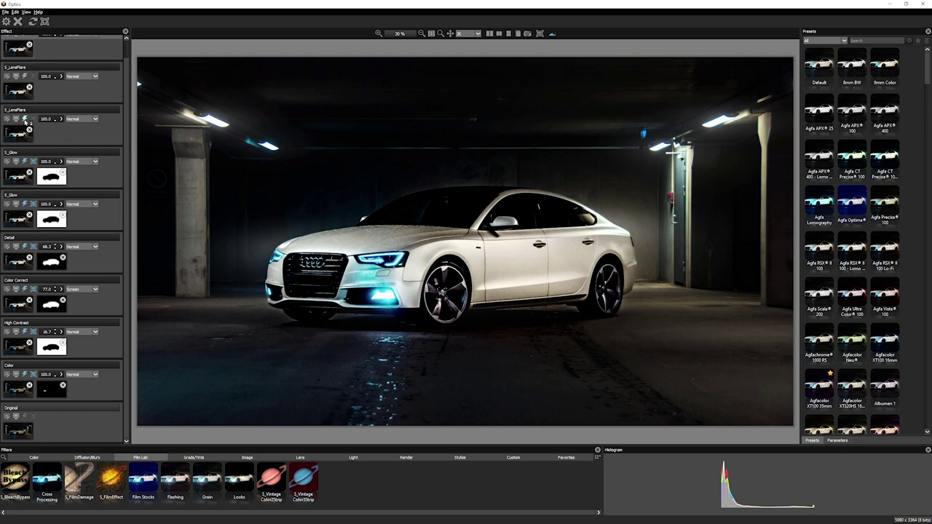
pyautogui.click(24, 76)
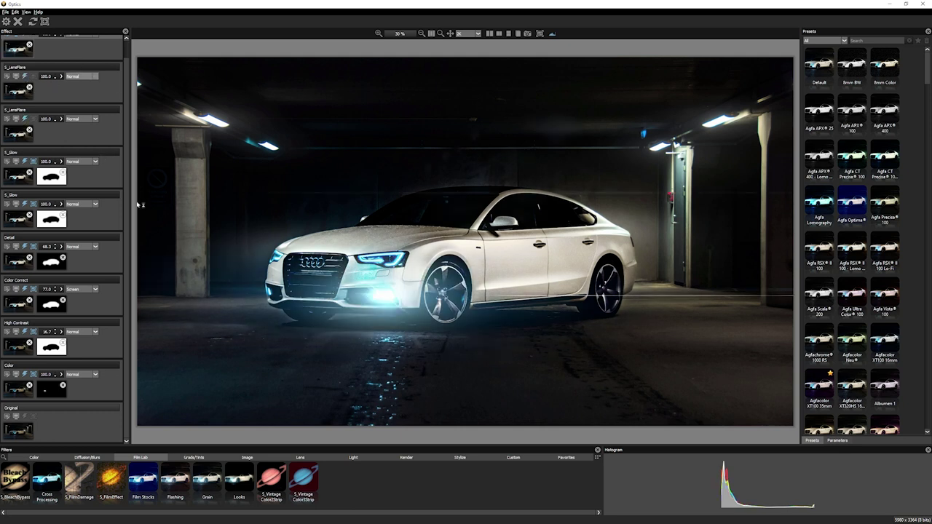
pyautogui.scroll(1, 128, 137)
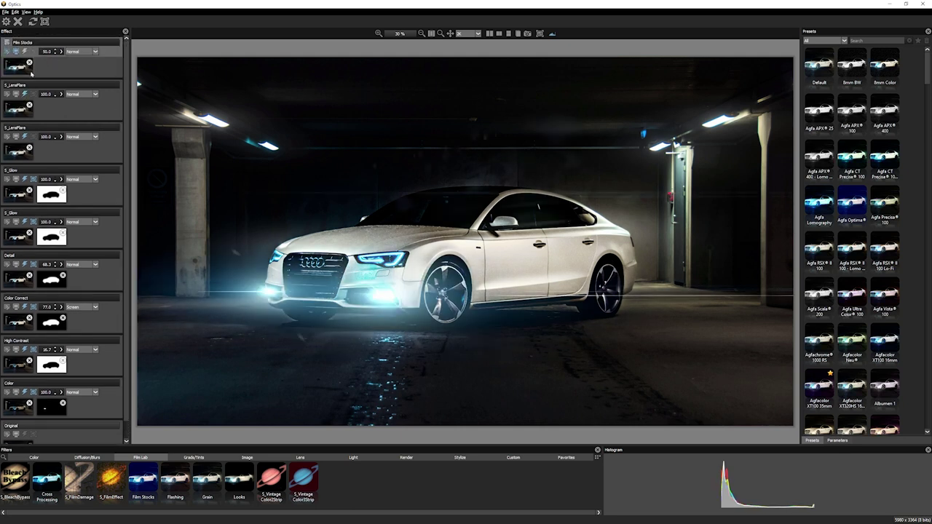
pyautogui.click(24, 52)
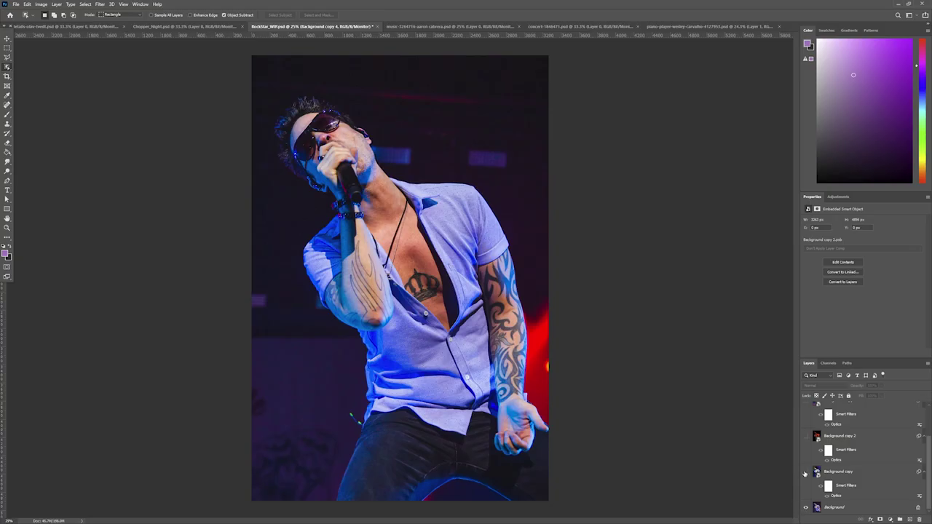
# - In Photoshop, show the Background copy and Background copy 2 smart object layers and the next layer above them on the tattooed singer's photo
pyautogui.click(806, 472)
pyautogui.click(805, 436)
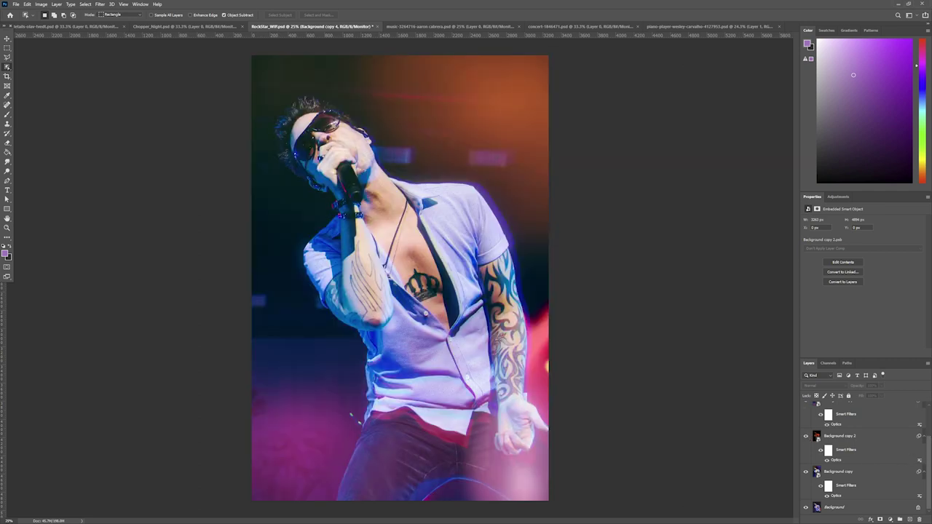
pyautogui.scroll(2, 865, 413)
pyautogui.click(805, 409)
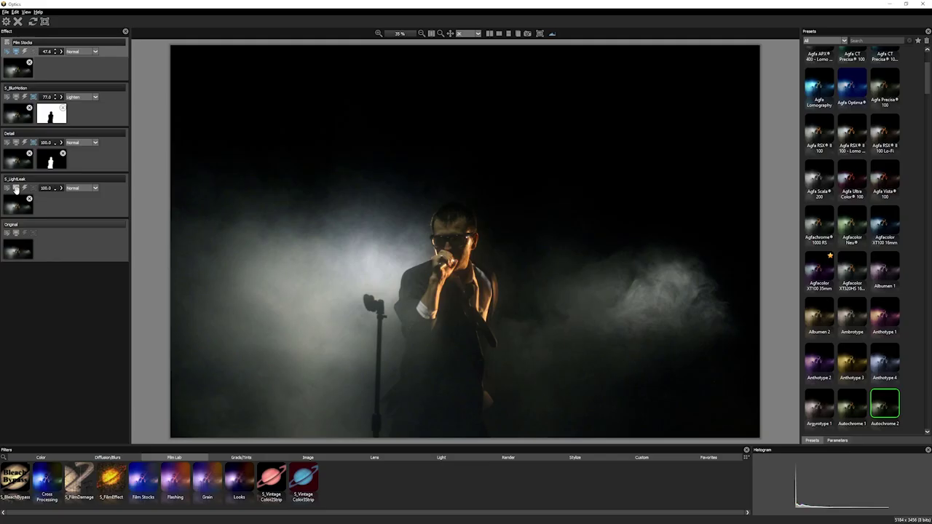
# - In Optics, turn on the foggy stage singer's effect layers from S_LightLeak and Detail up to Film Stocks
pyautogui.click(25, 188)
pyautogui.click(24, 142)
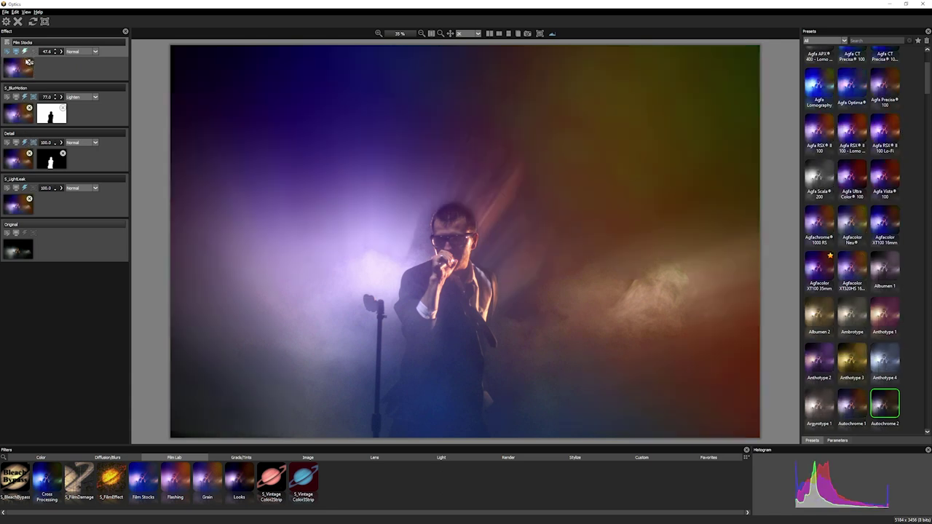
pyautogui.click(24, 52)
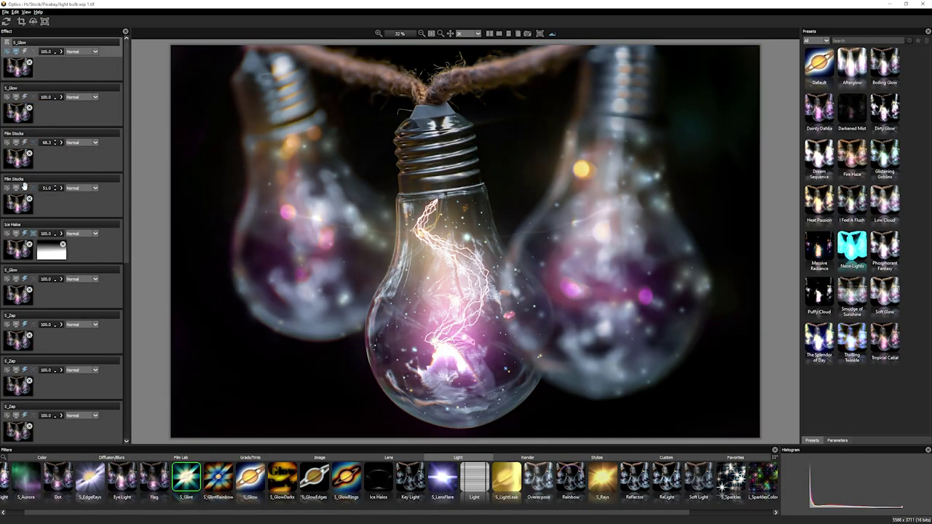
# - Turn on both Film Stocks layers and the two topmost S_Glow layers of the light bulb photo, and open a horizontal split comparison
pyautogui.click(24, 188)
pyautogui.click(24, 142)
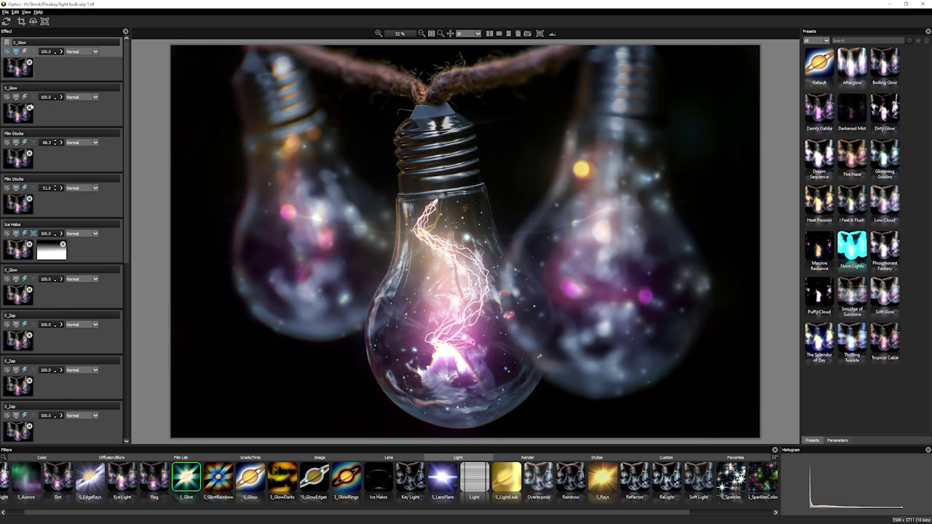
pyautogui.click(24, 97)
pyautogui.click(24, 51)
pyautogui.click(499, 34)
pyautogui.moveTo(172, 40); pyautogui.dragTo(68, 37)
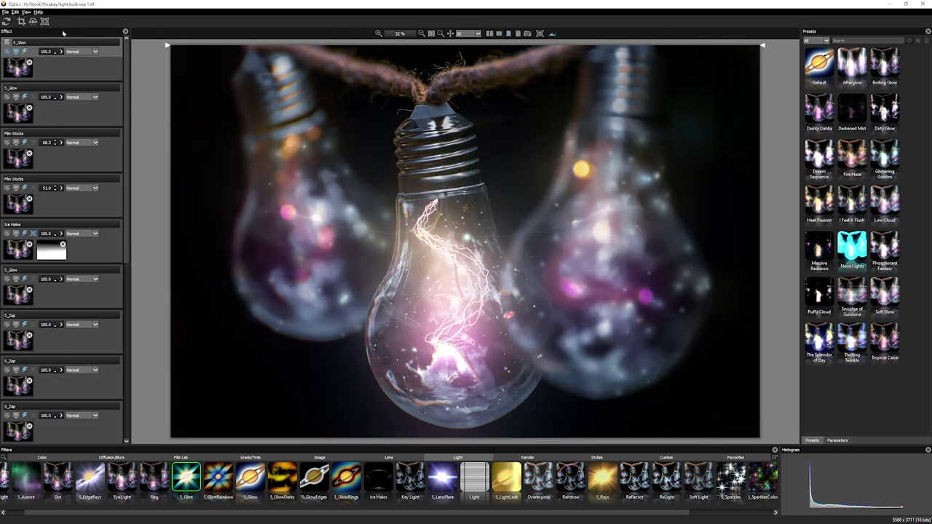